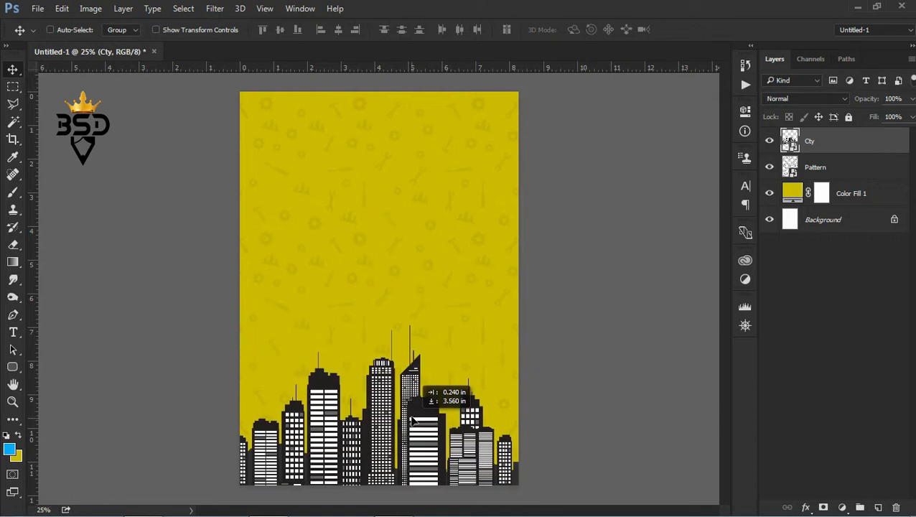
Step: Set the Cty layer's blend mode to Luminosity and duplicate the layer
click(835, 101)
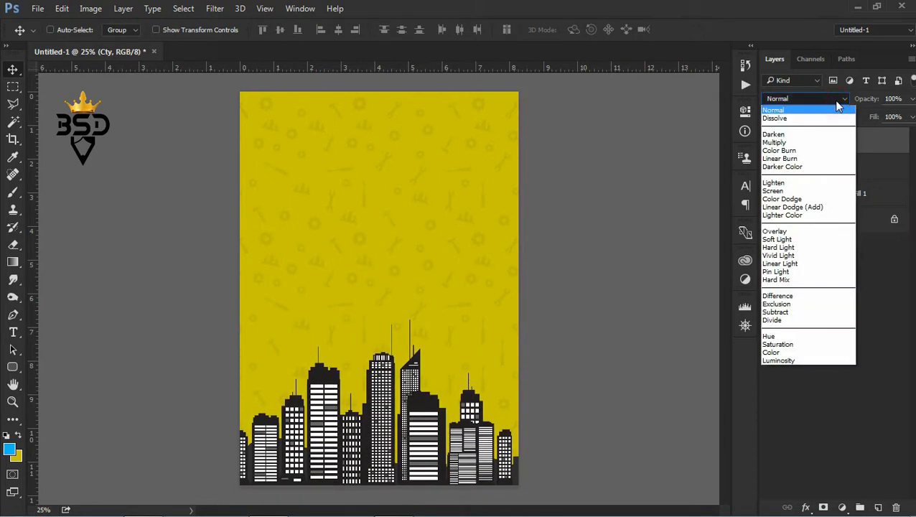
click(775, 360)
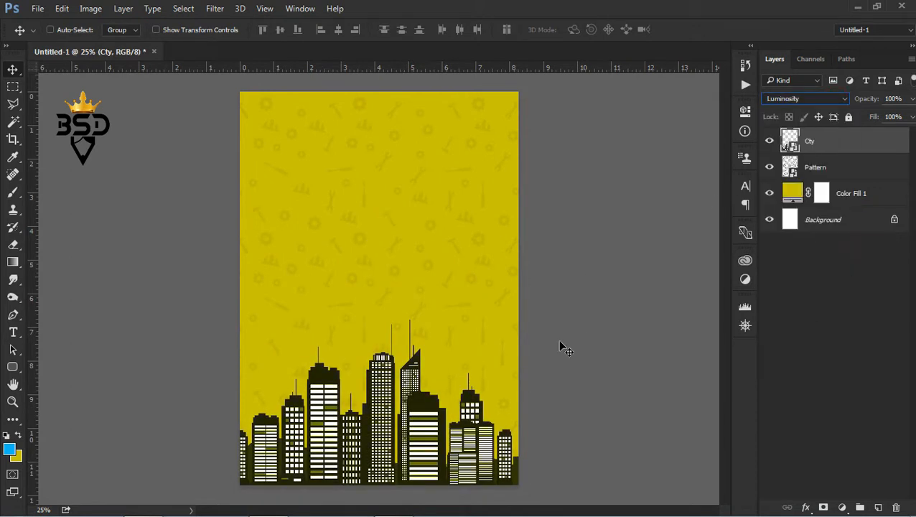
key(ctrl+j)
Step: Move the Cty and Cty copy layers below the Pattern layer
shift+click(830, 168)
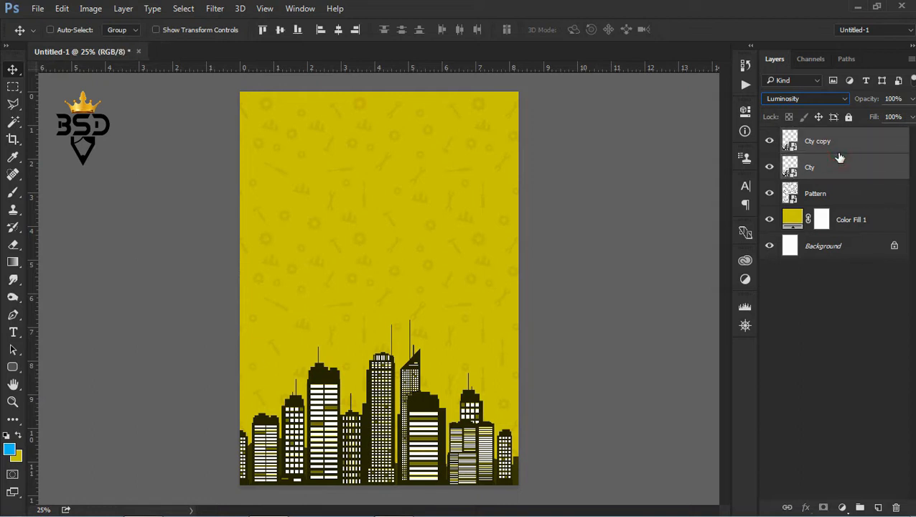
drag(838, 157, 822, 198)
Step: Offset the original Cty skyline slightly right and up behind its copy and set its opacity to 22%
click(820, 198)
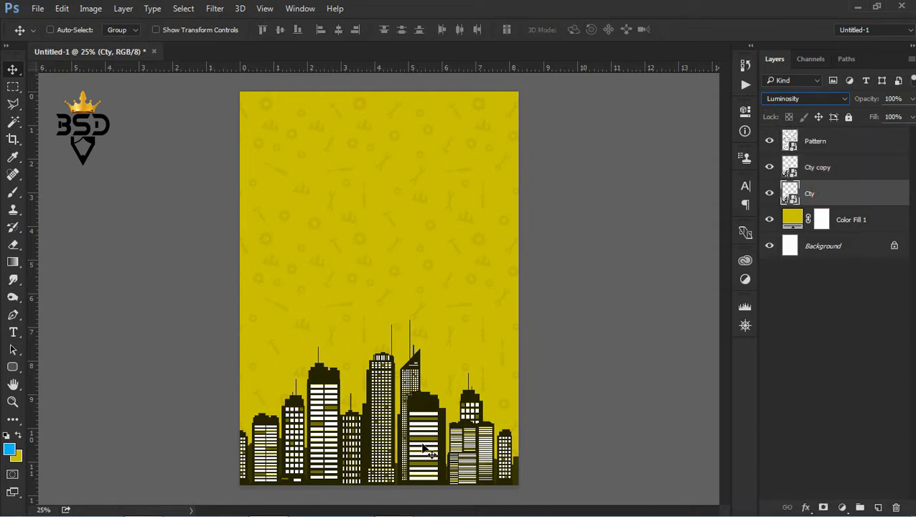
drag(425, 449, 449, 442)
drag(831, 101, 822, 104)
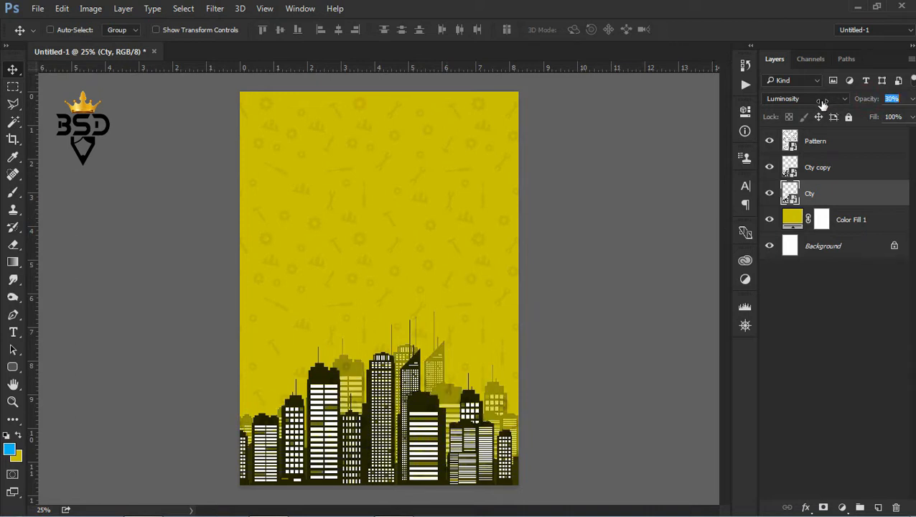
drag(440, 388, 443, 389)
drag(861, 100, 855, 101)
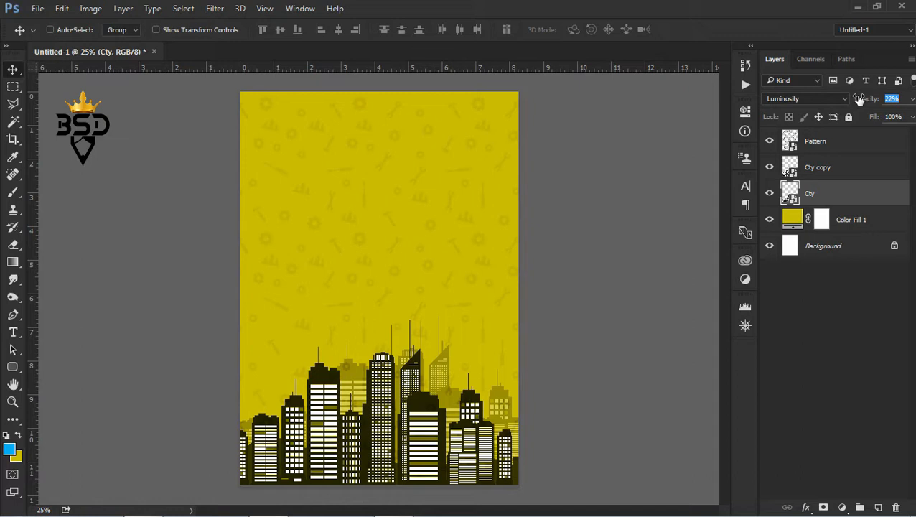
Step: Set the Pattern layer's opacity to 50% and place it beneath both city layers
click(834, 149)
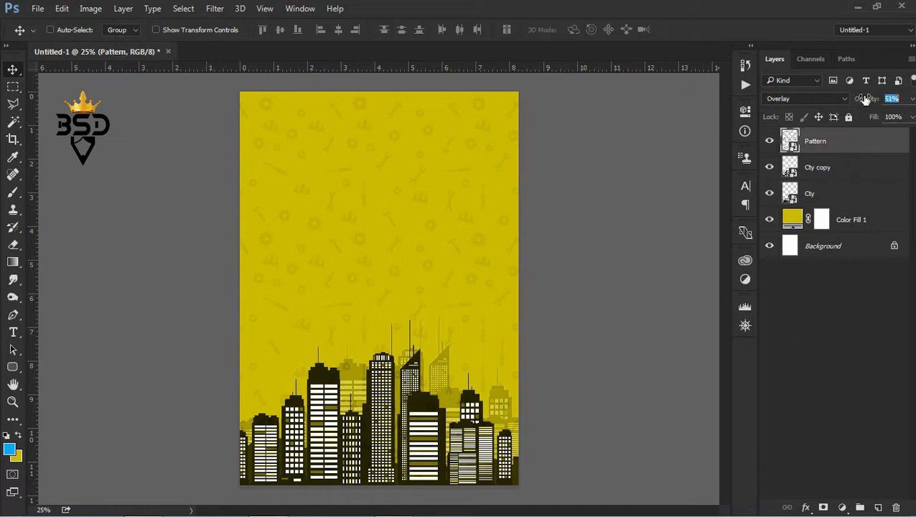
drag(831, 133, 820, 200)
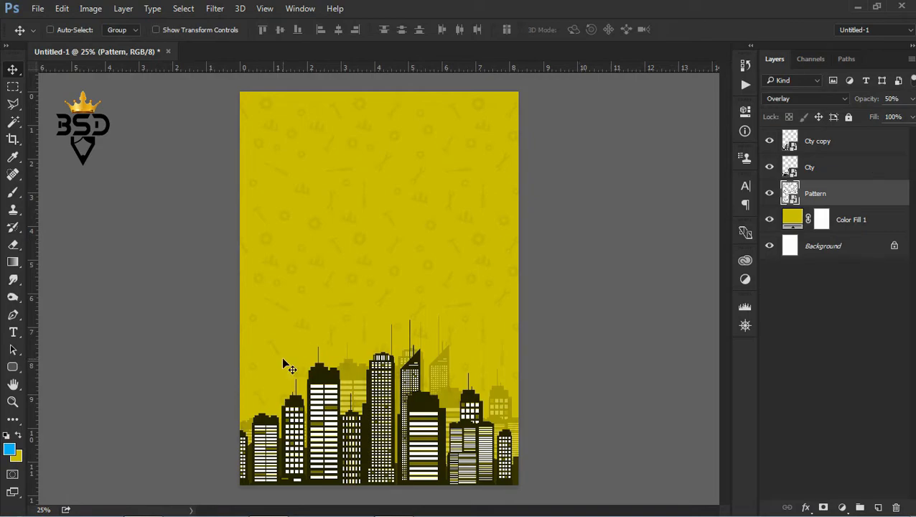
Step: Place the tools cle image on the poster and scale it down to slightly less than the page width
click(142, 502)
click(313, 101)
drag(313, 100, 401, 333)
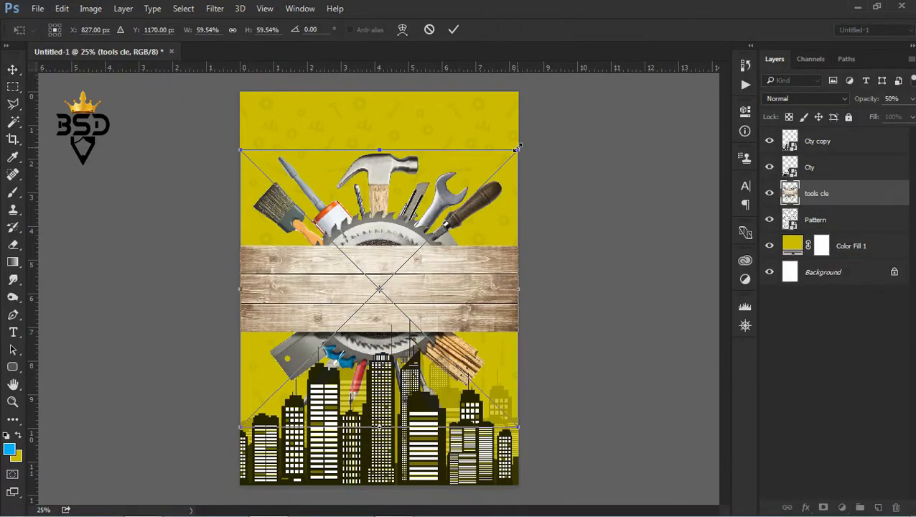
drag(516, 148, 495, 171)
key(Return)
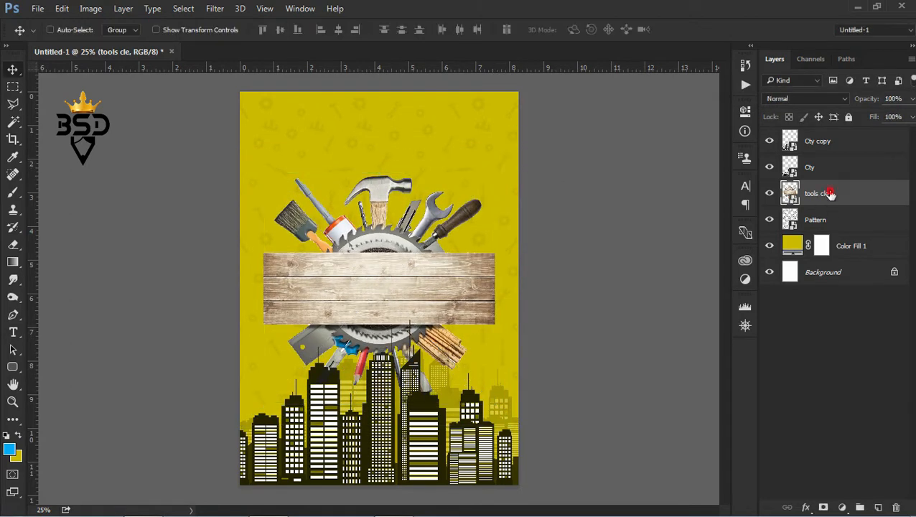
Step: Bring the tools cle layer above the city layers, shrink the image slightly and move it up on the page
drag(829, 193, 825, 135)
drag(395, 272, 398, 268)
key(ctrl+t)
drag(491, 158, 487, 163)
key(Return)
drag(395, 290, 390, 287)
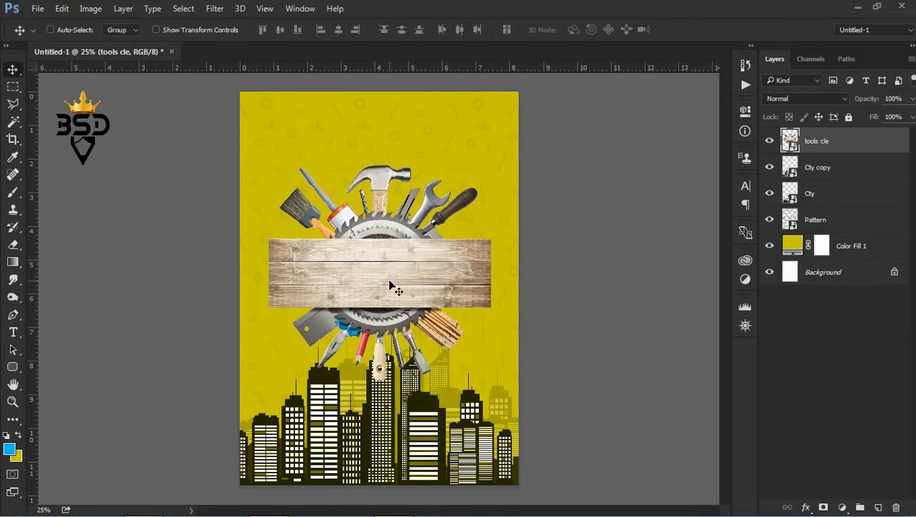
Step: Apply Curves to the tools cle layer for more contrast, raising the black point and setting the white point input to 241
key(ctrl+m)
drag(461, 78, 695, 130)
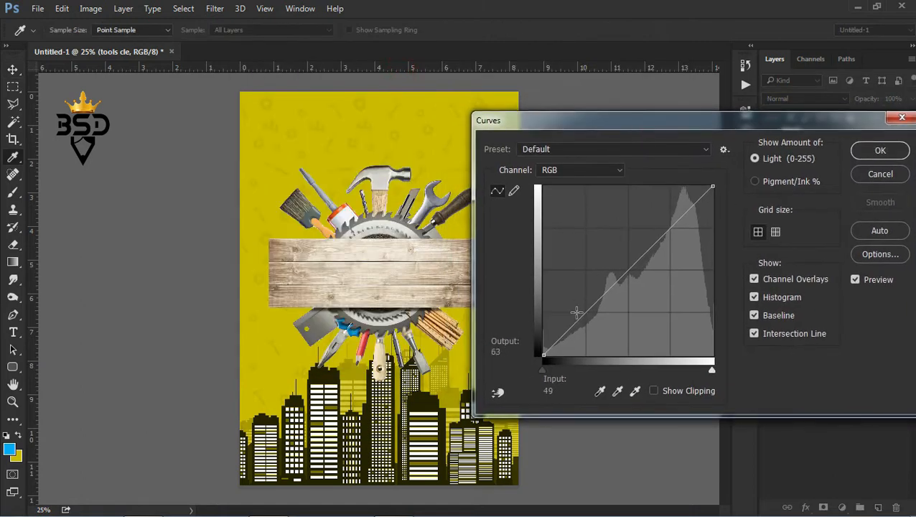
drag(541, 369, 561, 370)
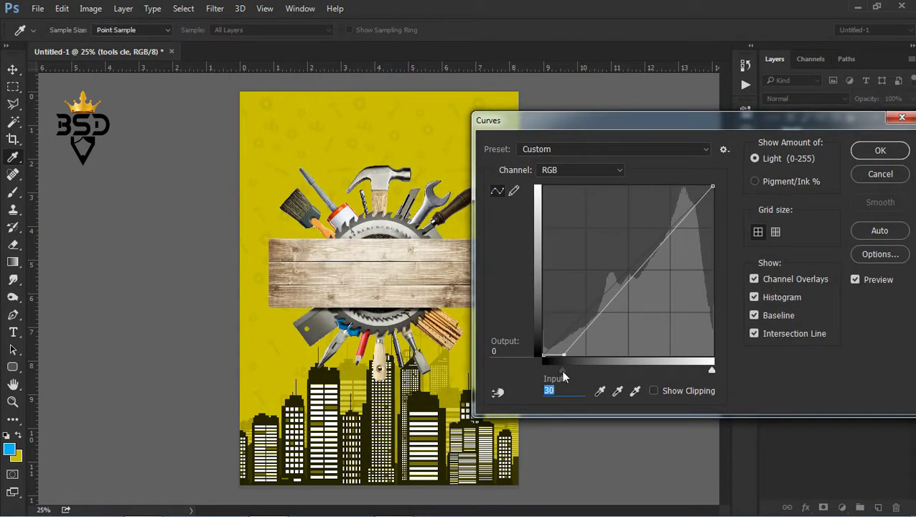
drag(623, 118, 667, 144)
drag(610, 392, 627, 393)
drag(752, 209, 745, 207)
drag(834, 150, 788, 146)
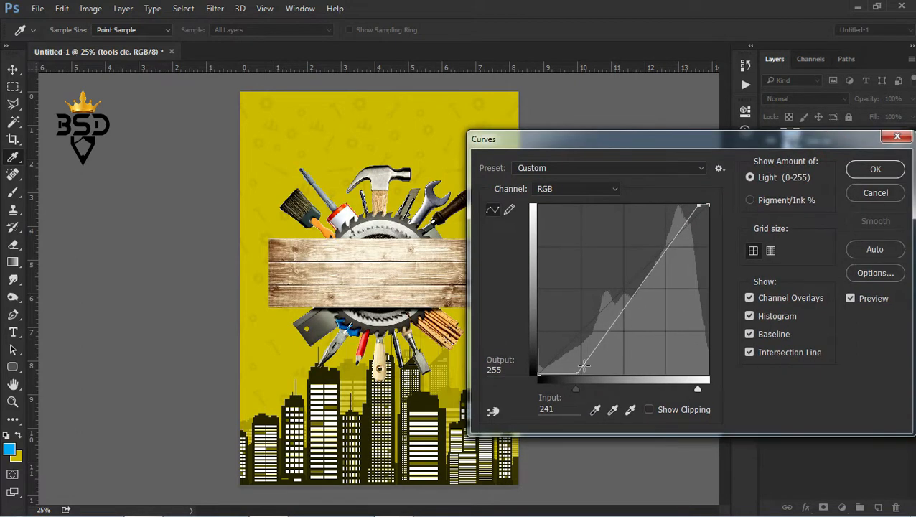
drag(577, 392, 567, 388)
click(864, 171)
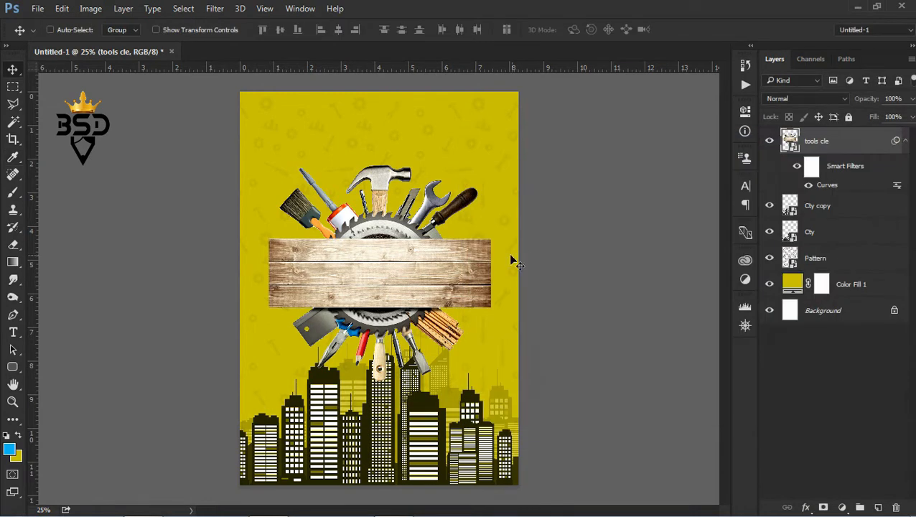
Step: Add a Curves adjustment clipped to the tools cle layer, lowering the midtones and setting a highlight point at input 228, output 218
click(842, 508)
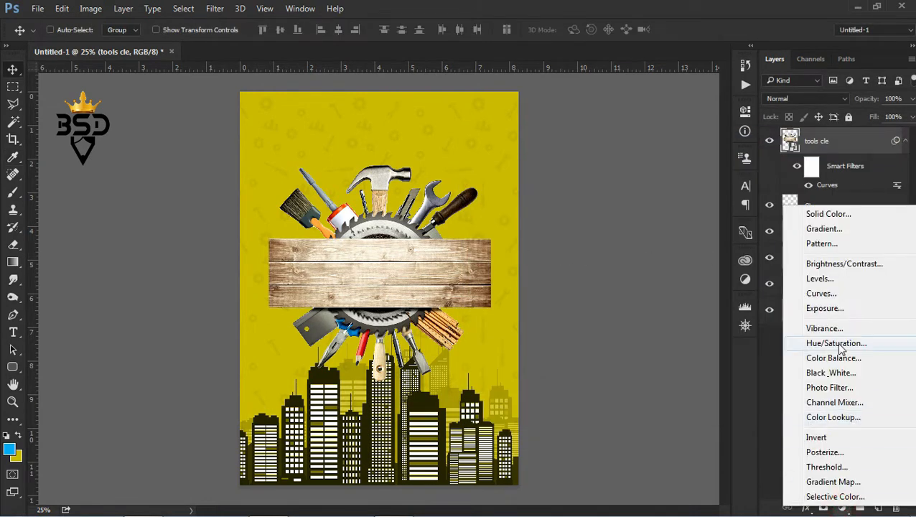
click(825, 294)
click(625, 346)
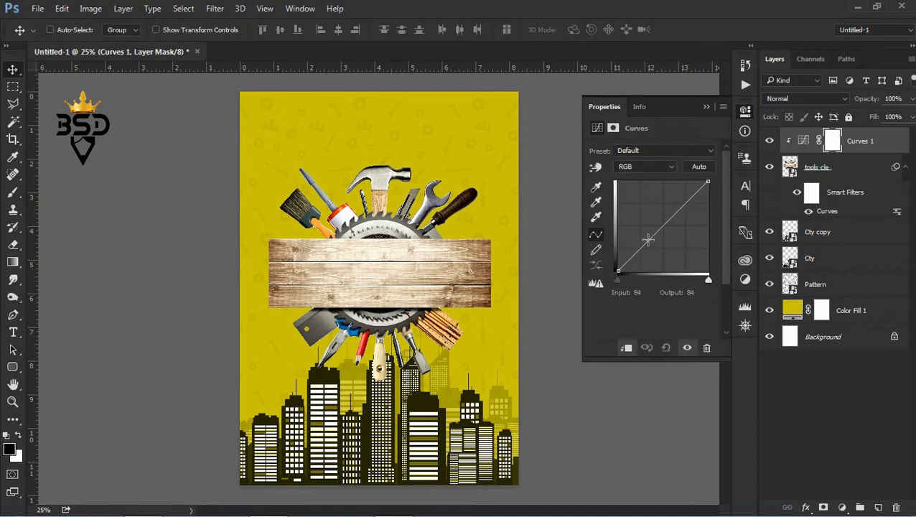
drag(646, 241, 657, 244)
drag(699, 192, 699, 193)
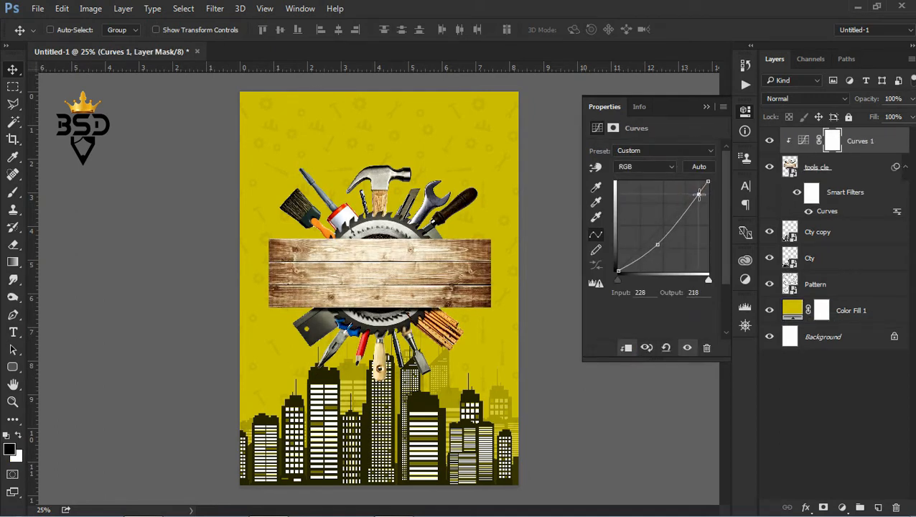
click(706, 107)
Step: Paint black on the Curves mask over the lower hand tools with a 300 px brush at 54% opacity
key(b)
key(ctrl+plus)
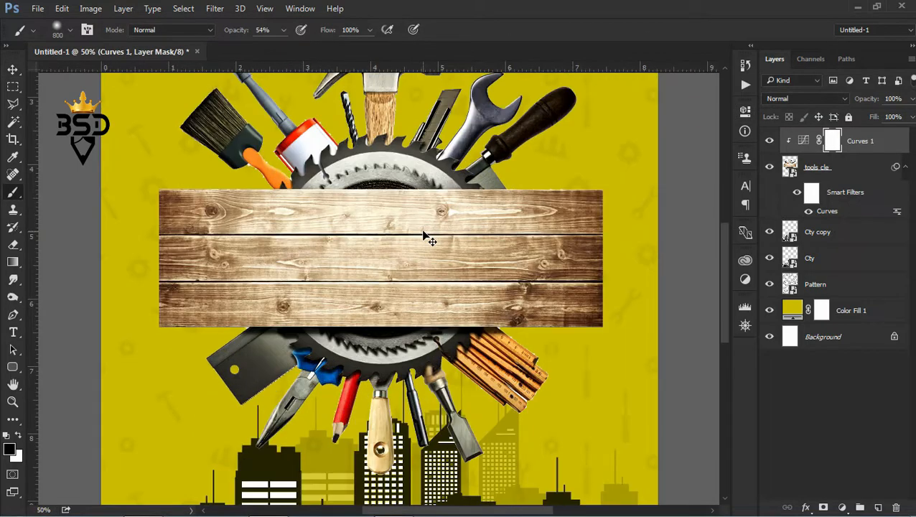
scroll(388, 381, down, 2)
key(bracketleft)
key(bracketleft)
key(bracketleft)
key(bracketleft)
key(bracketleft)
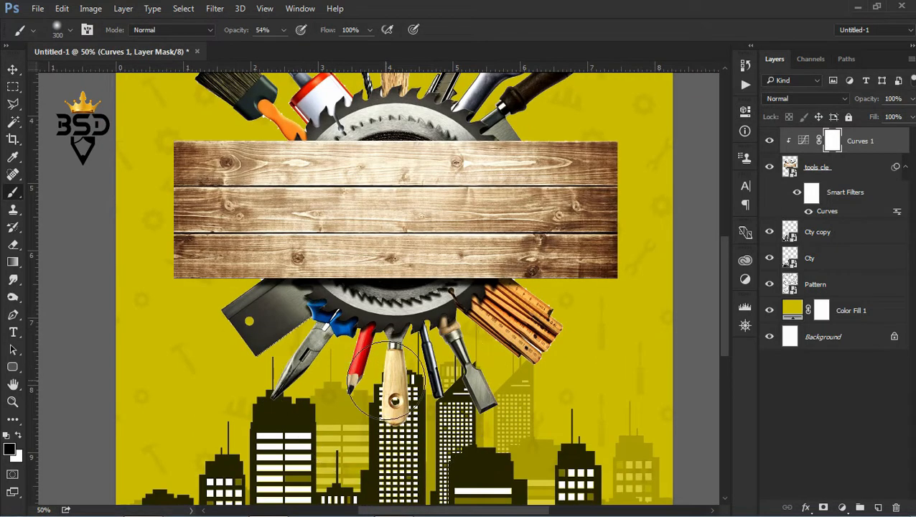
mouse_move(383, 381)
mouse_down()
mouse_move(321, 376)
mouse_move(301, 392)
mouse_up()
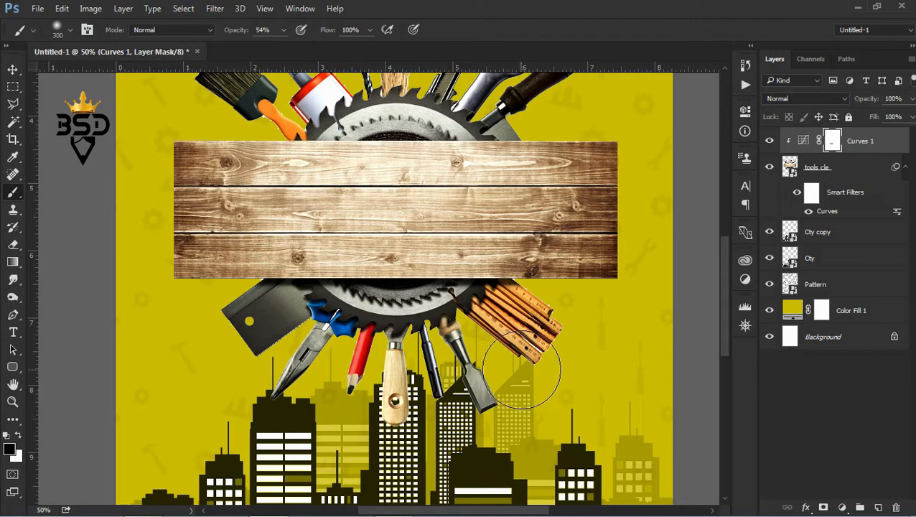
Step: Paint black on the Curves mask over the dark upper tools, reducing the brush to 125 px for the smaller ones
scroll(524, 301, up, 3)
scroll(517, 190, right, 1)
mouse_move(516, 190)
mouse_down()
mouse_move(555, 160)
mouse_move(501, 194)
mouse_move(541, 163)
mouse_up()
key(bracketleft)
key(bracketleft)
key(bracketleft)
key(bracketleft)
key(bracketleft)
drag(456, 131, 440, 155)
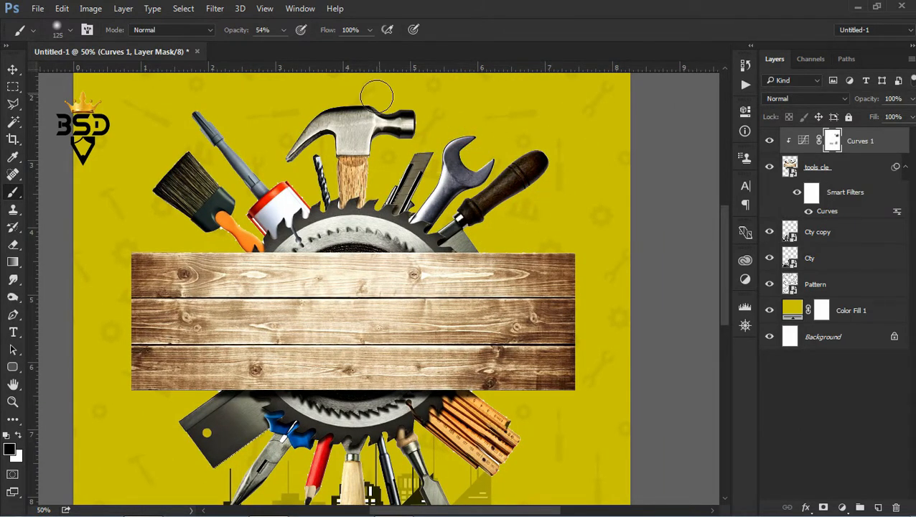
click(218, 218)
drag(223, 149, 256, 183)
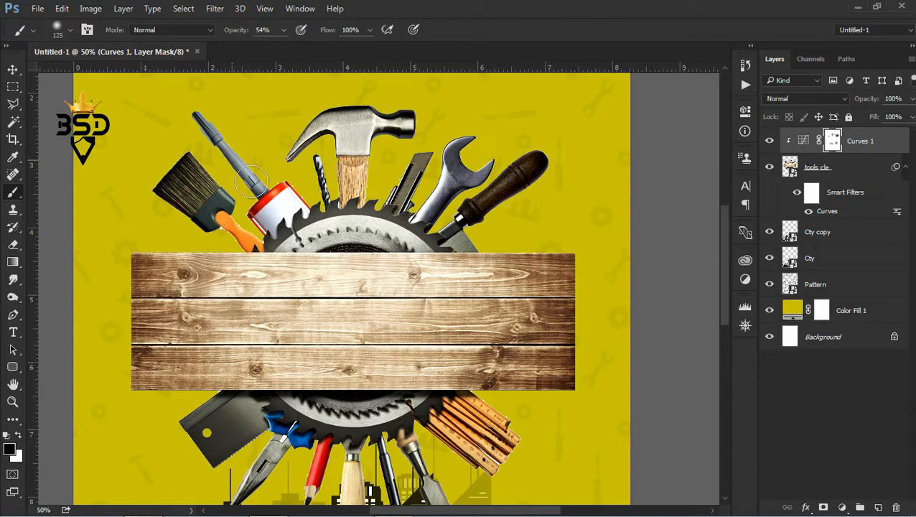
Step: Paint black on the Curves mask over the circular blade above and below the board and over the handsaw
drag(327, 216, 378, 228)
drag(318, 415, 375, 414)
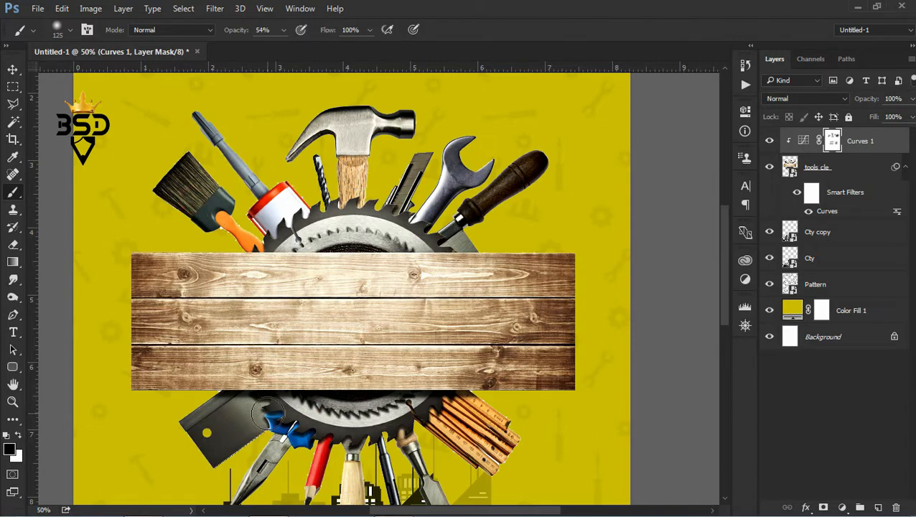
mouse_move(239, 414)
mouse_down()
mouse_move(200, 459)
mouse_move(219, 460)
mouse_up()
scroll(402, 413, down, 5)
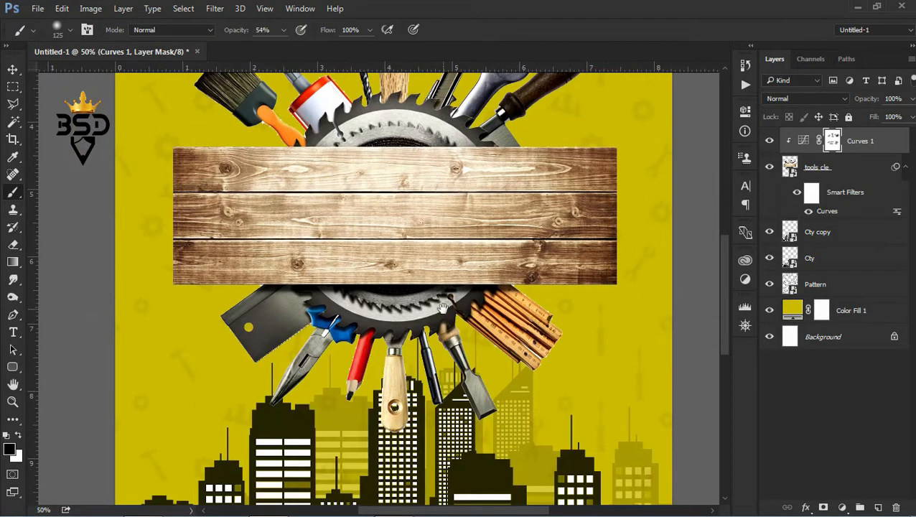
key(ctrl+minus)
key(ctrl+minus)
key(v)
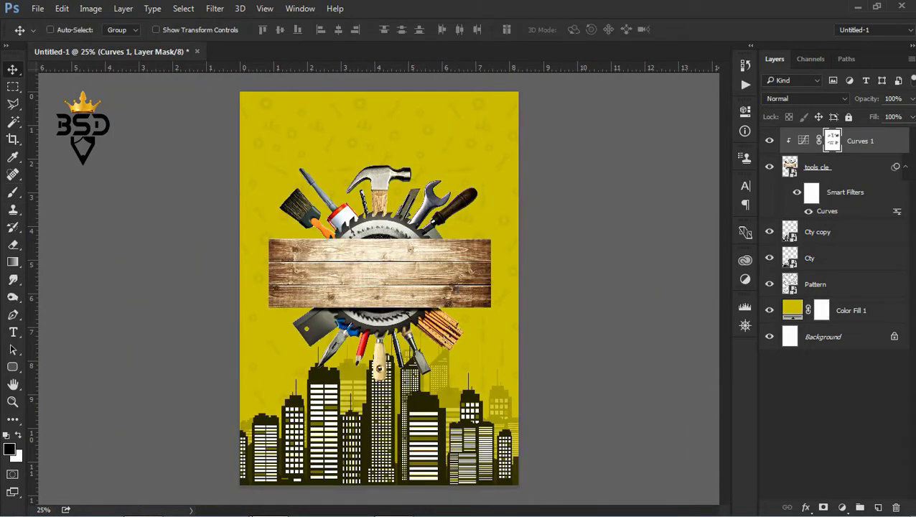
Step: Add the text "workers day" on the wooden board
key(t)
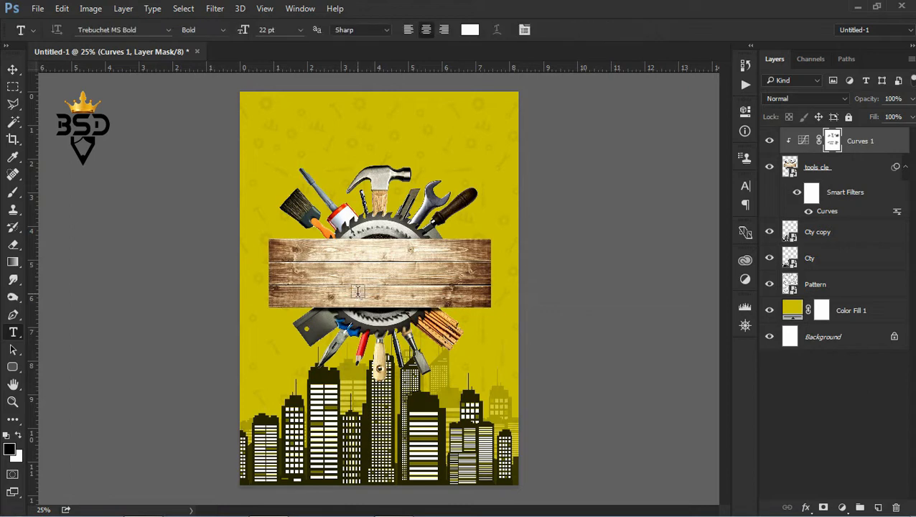
click(310, 291)
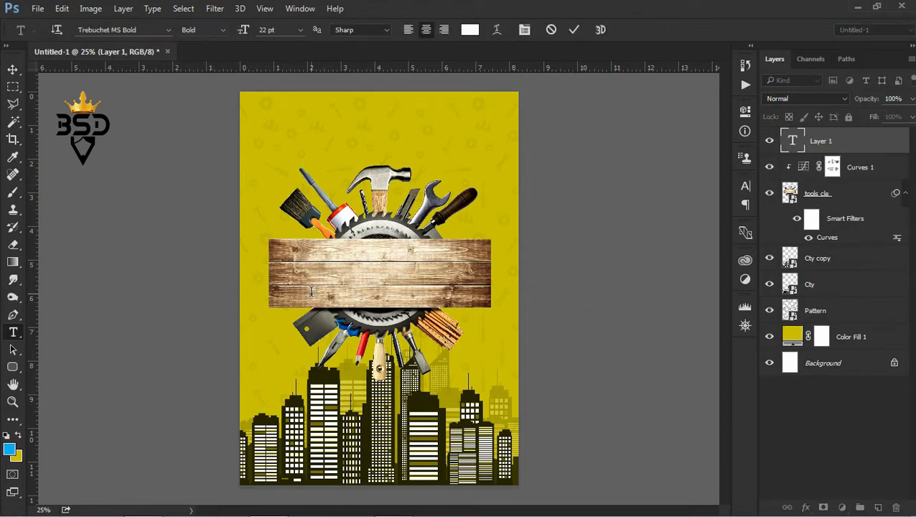
text(wrker's day)
key(ctrl+a)
click(293, 291)
text(o)
Step: Format the whole "workers day" text as all caps and faux bold
key(ctrl+a)
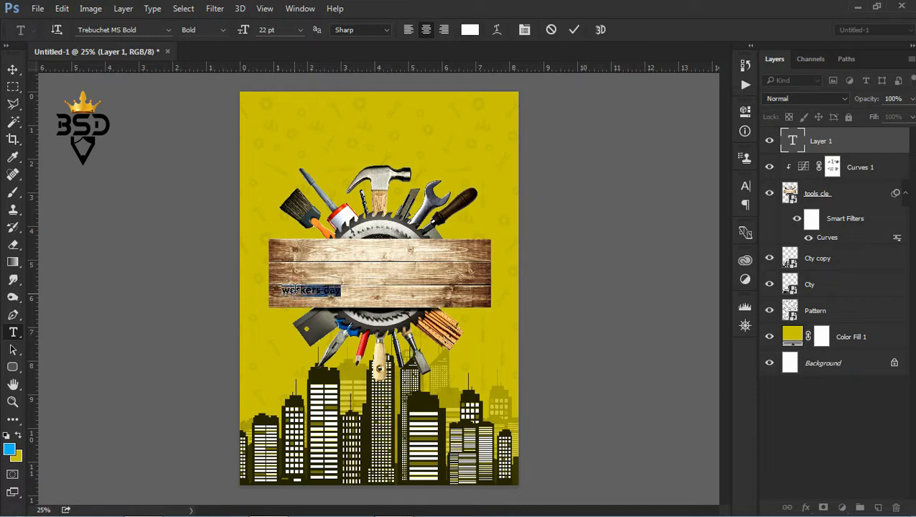
click(526, 30)
click(632, 290)
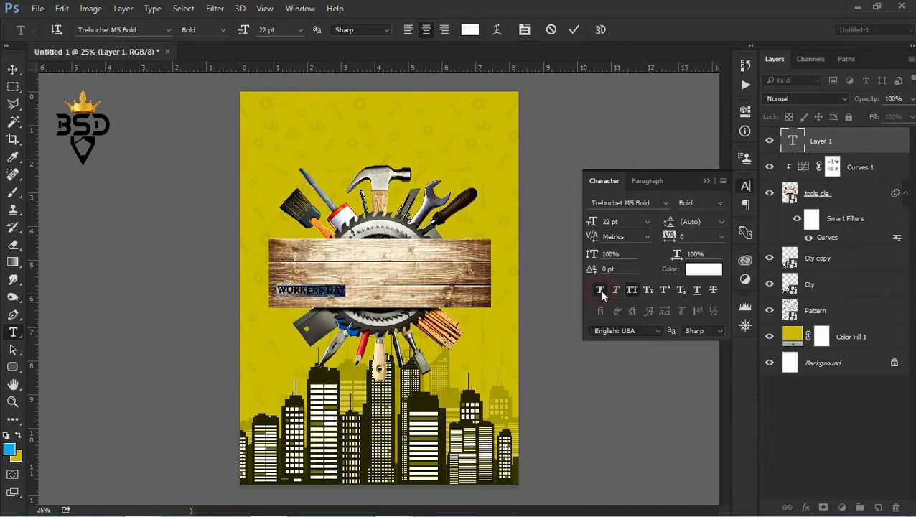
click(600, 290)
Step: Set the text's font to Wizardless Regular and its size to 63 pt
click(664, 205)
scroll(845, 191, up, 5)
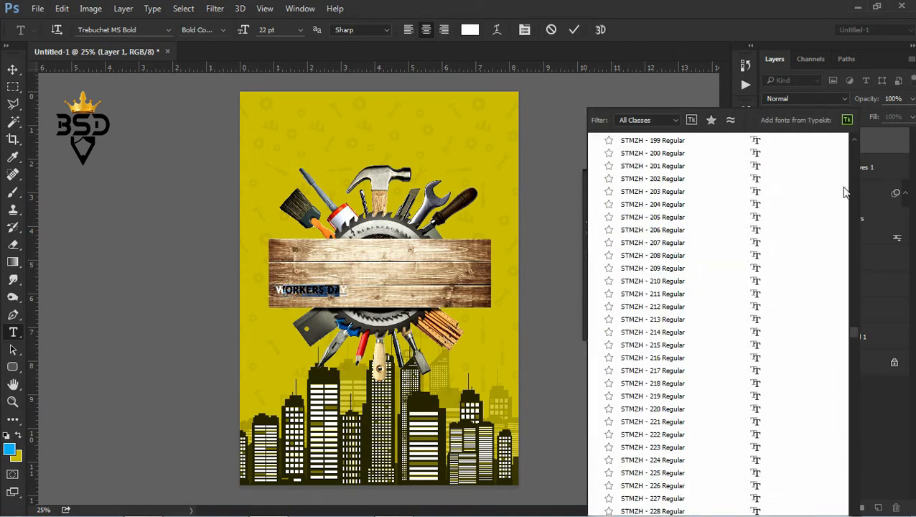
scroll(847, 187, up, 10)
click(854, 140)
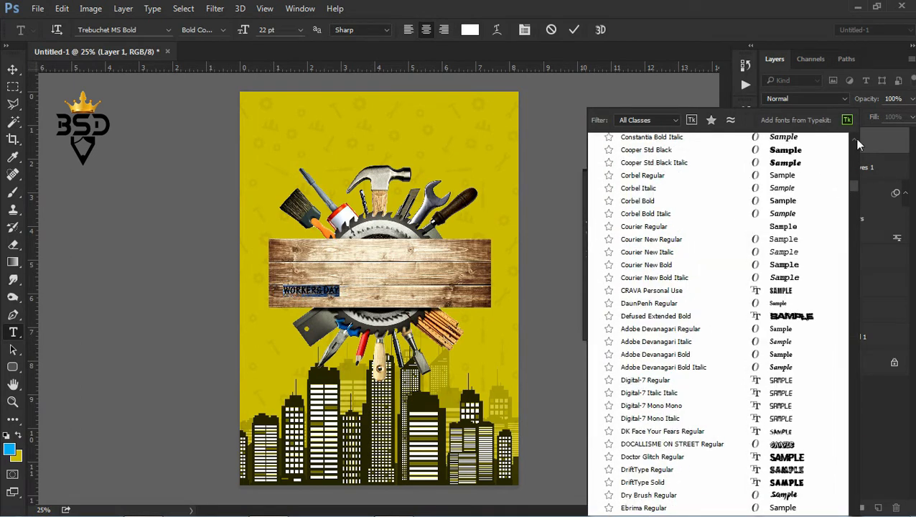
click(854, 139)
click(851, 136)
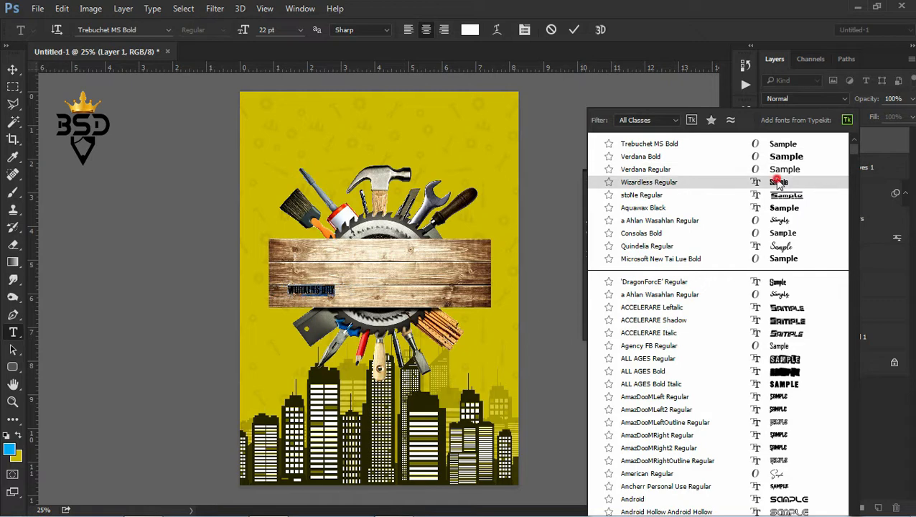
click(627, 179)
drag(589, 225, 634, 236)
click(573, 29)
key(v)
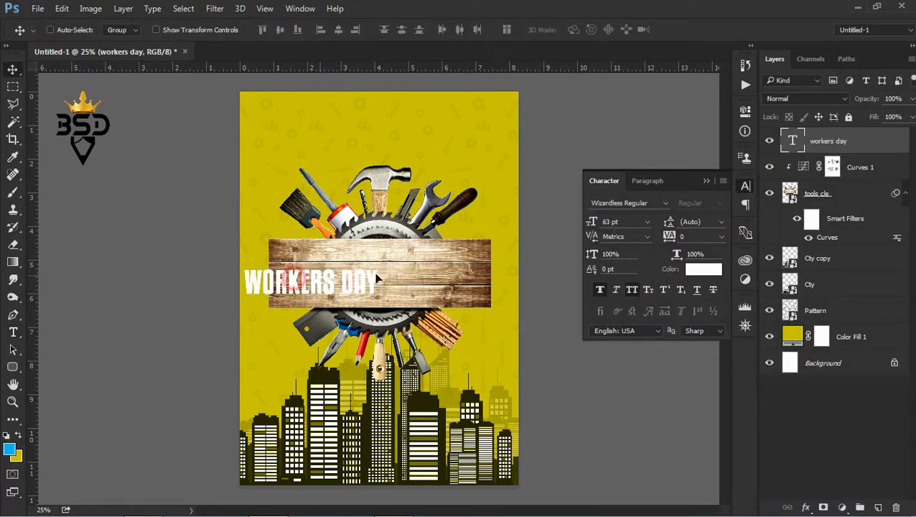
Step: Turn off faux bold for the "workers day" text, set its size to 87 pt and centre it on the wooden board
drag(296, 286, 356, 287)
key(t)
click(356, 282)
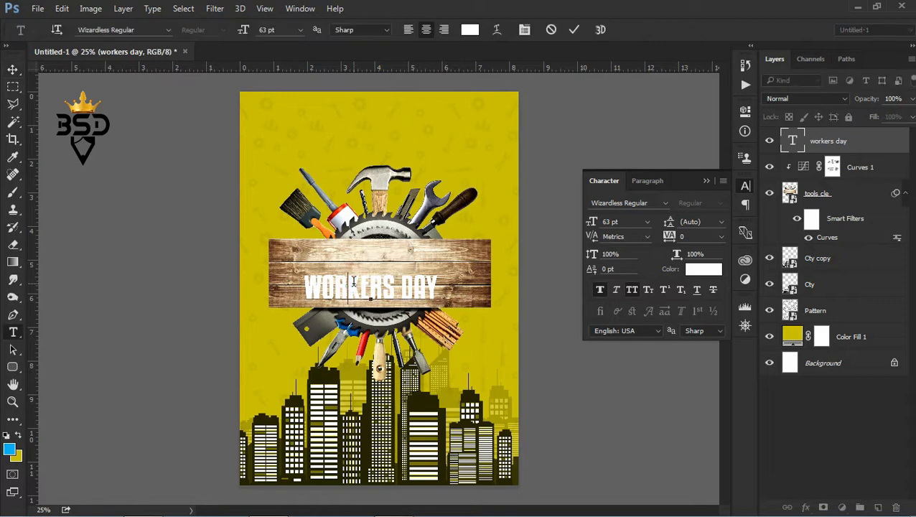
key(ctrl+a)
click(600, 289)
drag(587, 221, 603, 222)
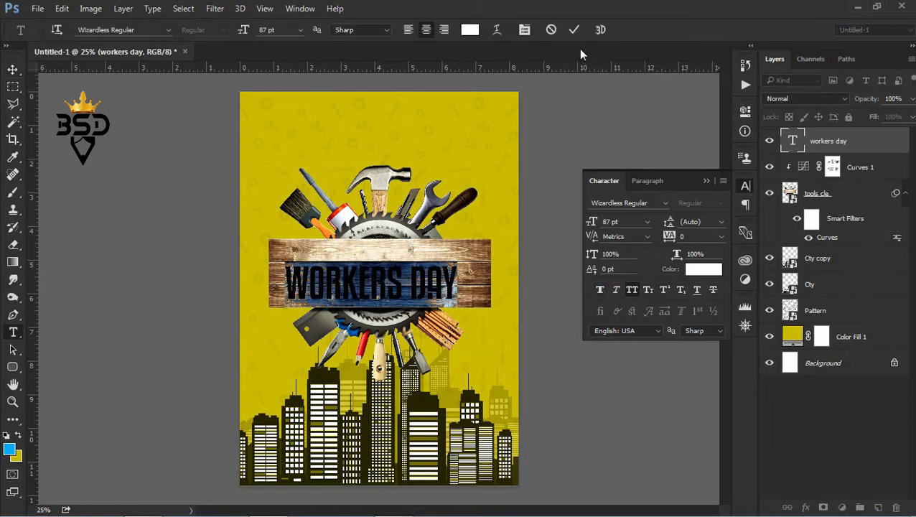
click(573, 30)
key(v)
drag(380, 282, 388, 286)
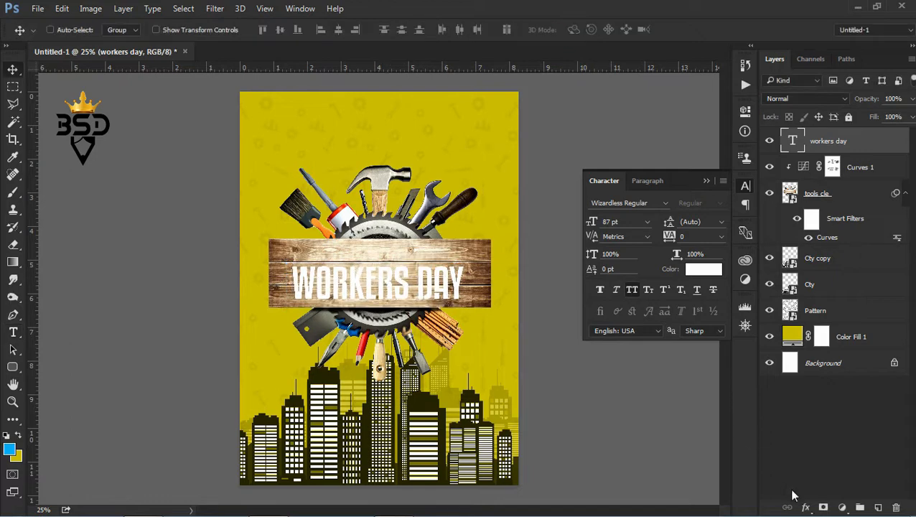
Step: Add a black drop shadow to the "workers day" text with 12 px distance, 8% spread and 16 px size
click(806, 507)
click(826, 493)
drag(582, 107, 774, 155)
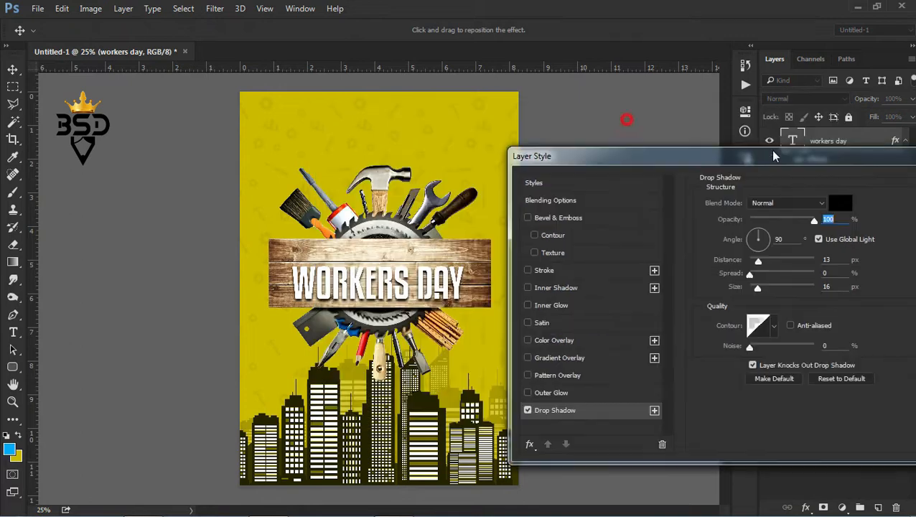
click(758, 262)
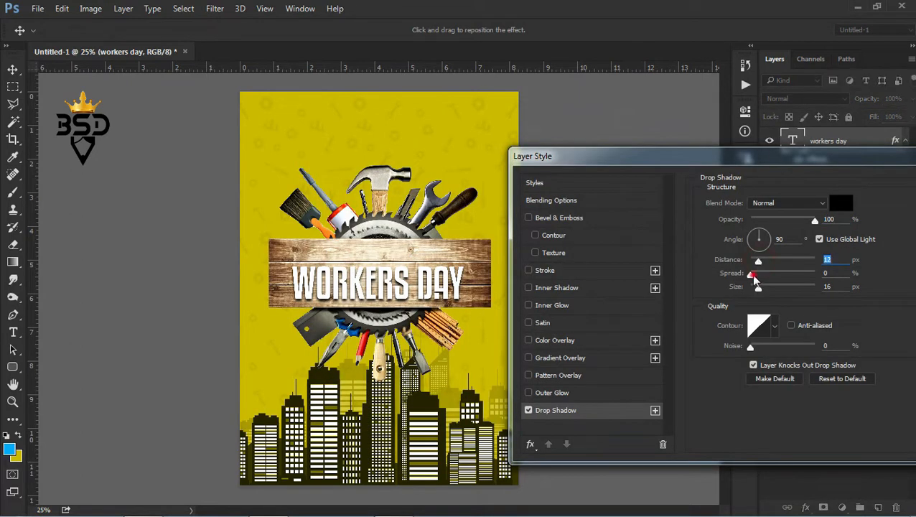
click(752, 275)
drag(840, 159, 778, 155)
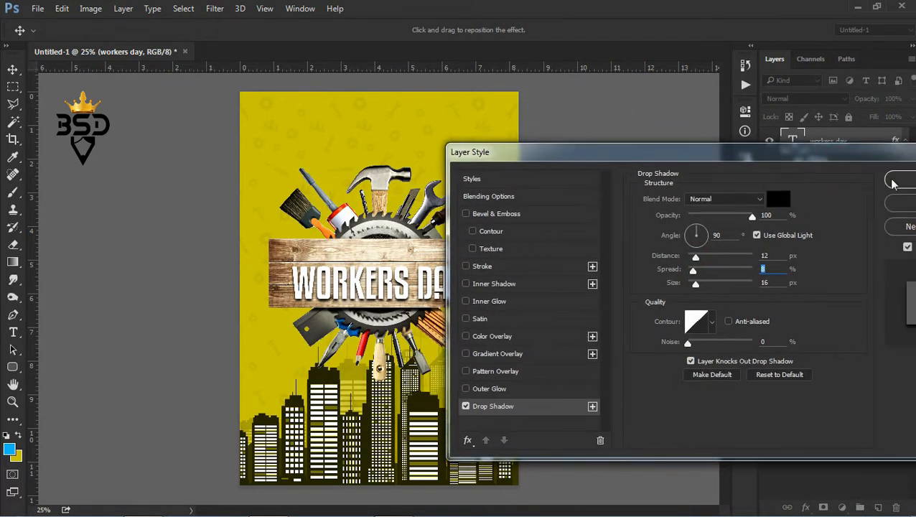
click(892, 184)
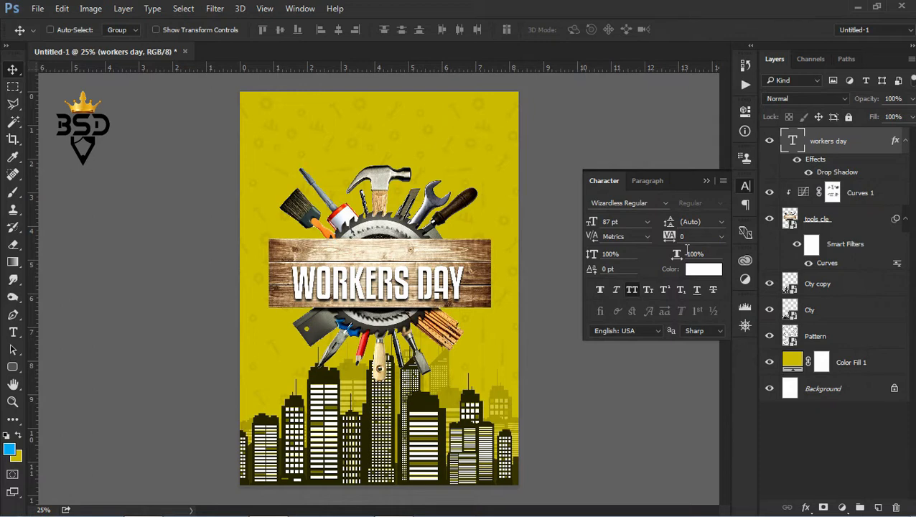
Step: Adjust the Curves 1 midpoint slightly and move its black point to input 21, output 0
click(804, 193)
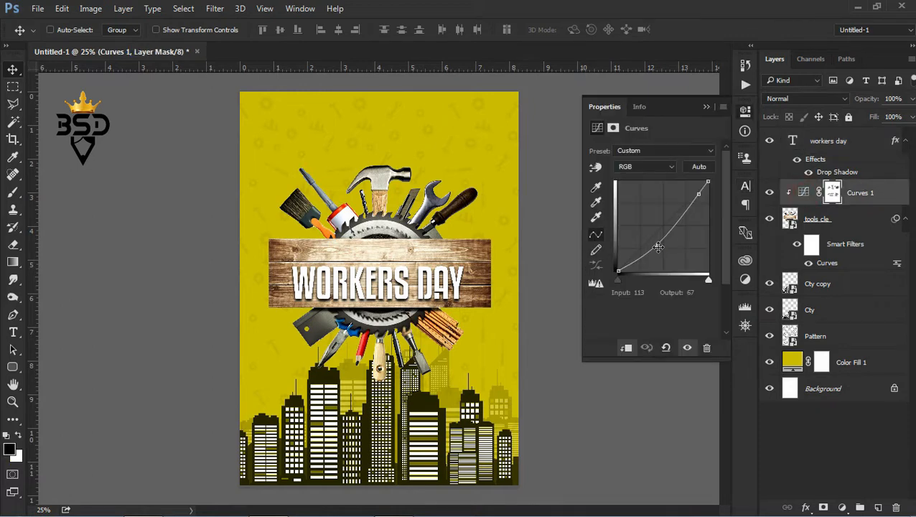
drag(657, 247, 660, 247)
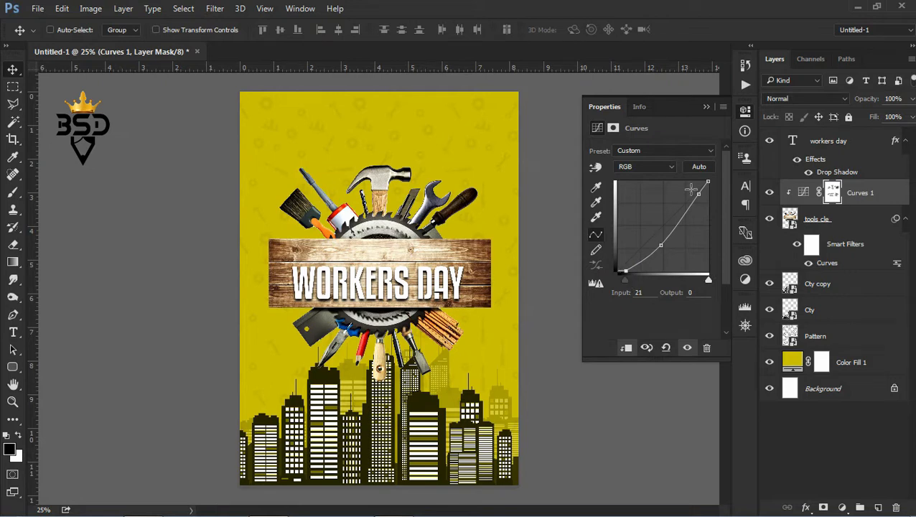
click(706, 106)
Step: Refine the Curves 1 mask at 100% brush opacity, painting black over the tools and white around the folding ruler
key(b)
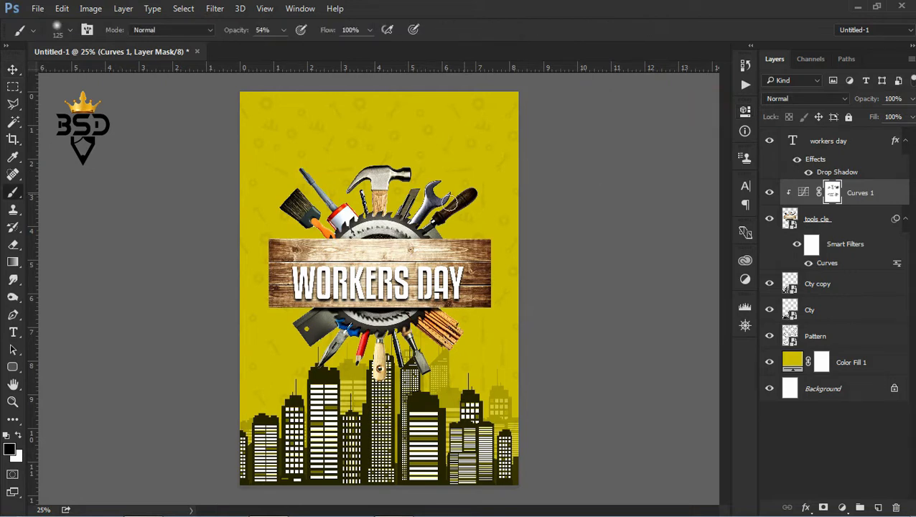
key(0)
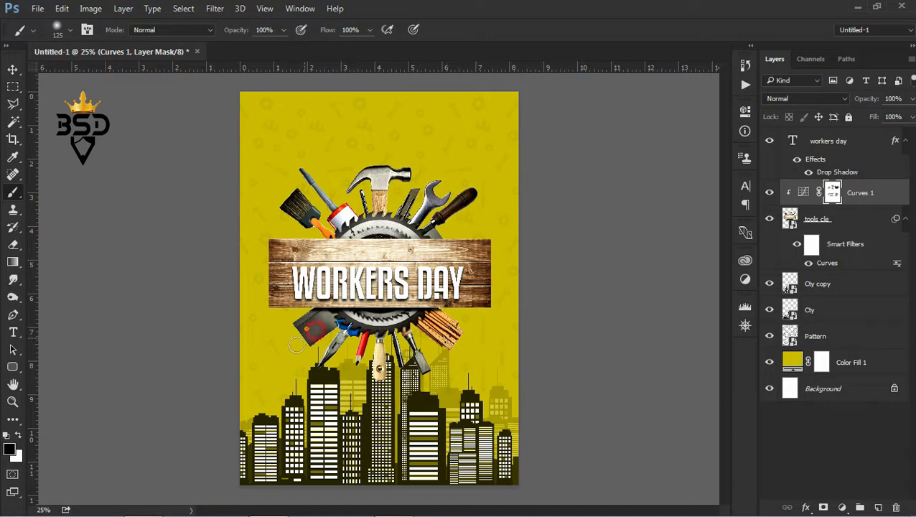
key(x)
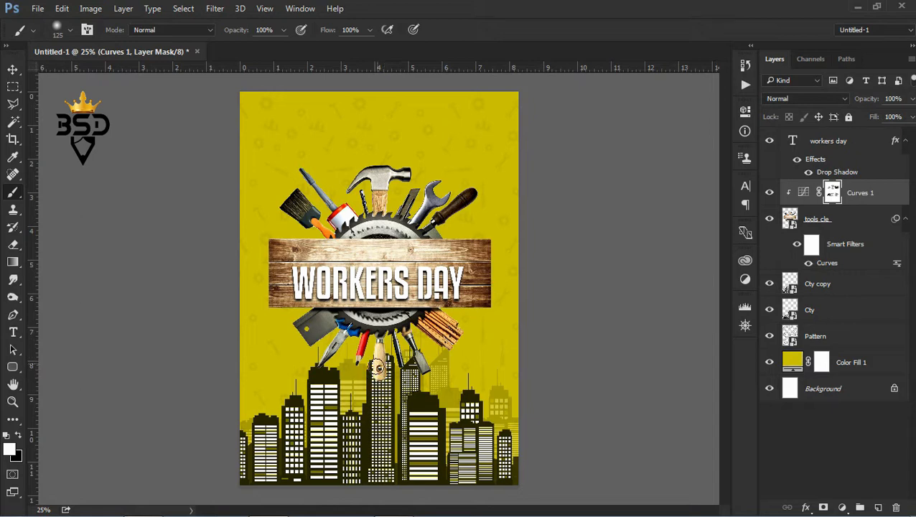
key(bracketright)
key(bracketright)
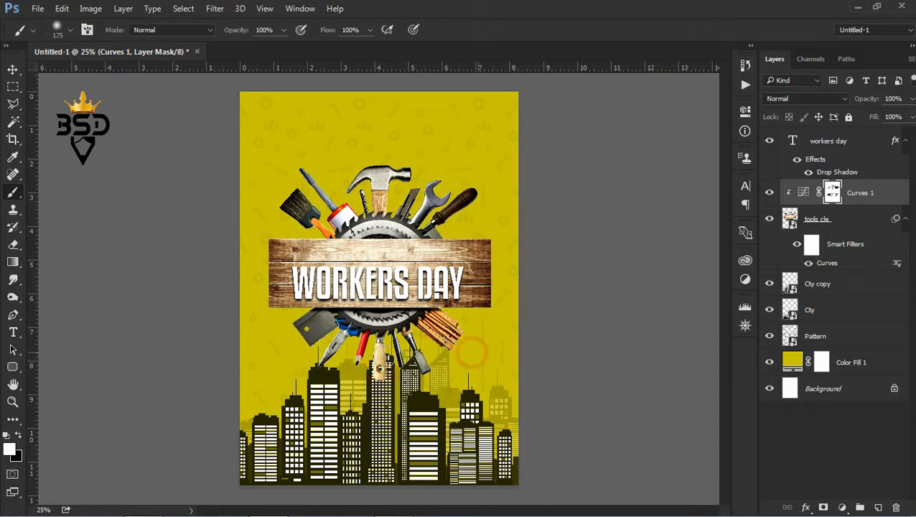
key(v)
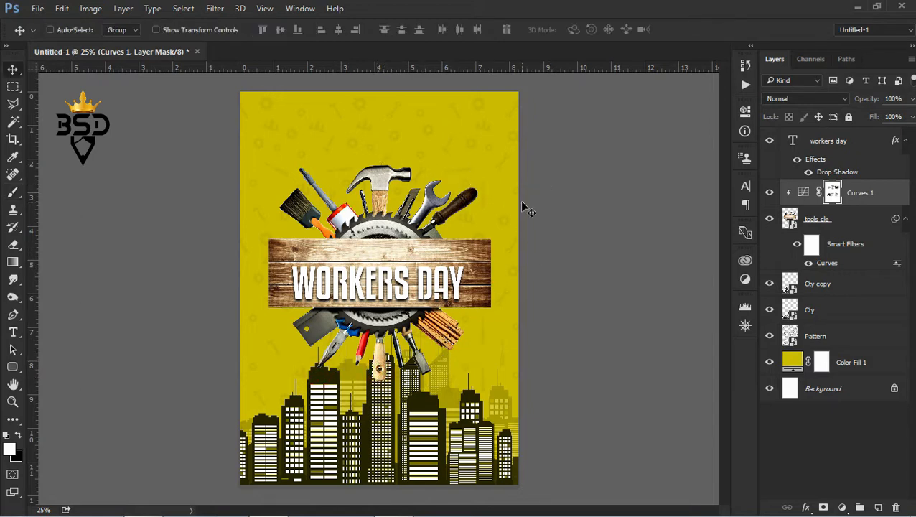
Step: Duplicate the "workers day" text slightly higher on the board and replace the copy's wording with "HAPPY"
click(848, 139)
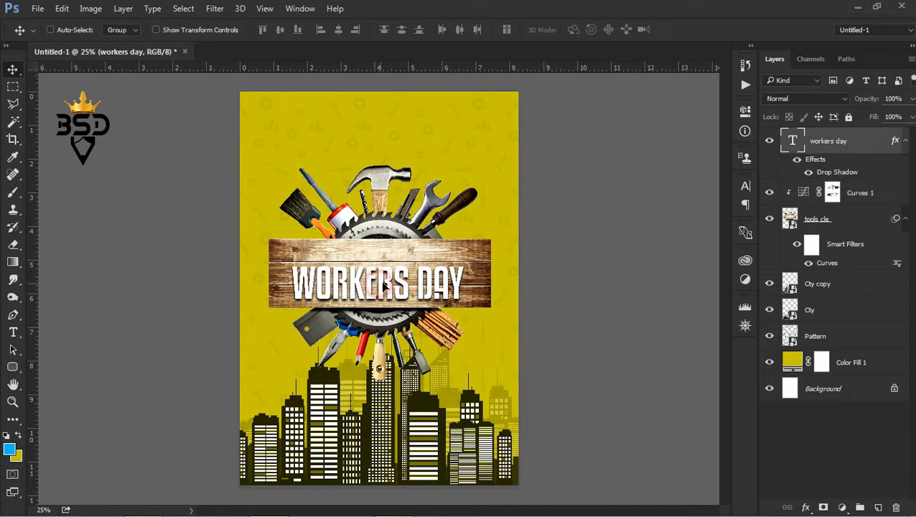
drag(378, 287, 379, 262)
key(alt+t)
click(379, 262)
click(431, 245)
click(418, 252)
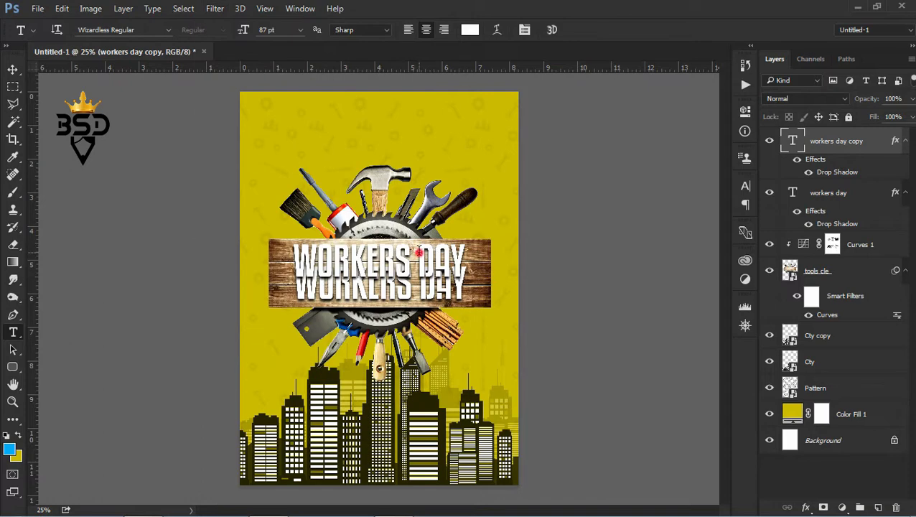
key(ctrl+a)
text(HA)
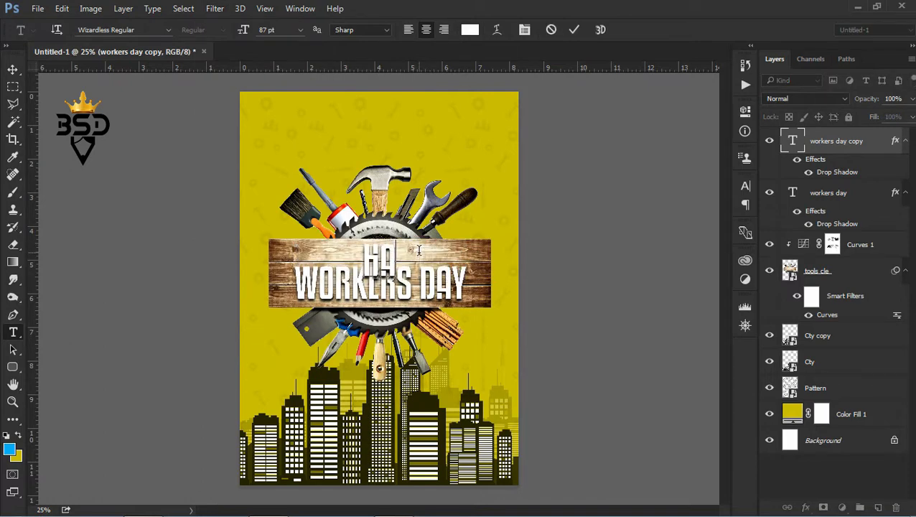
text(PPY)
Step: Set the font of the whole "HAPPY" text to Verdana Bold
key(ctrl+a)
click(525, 30)
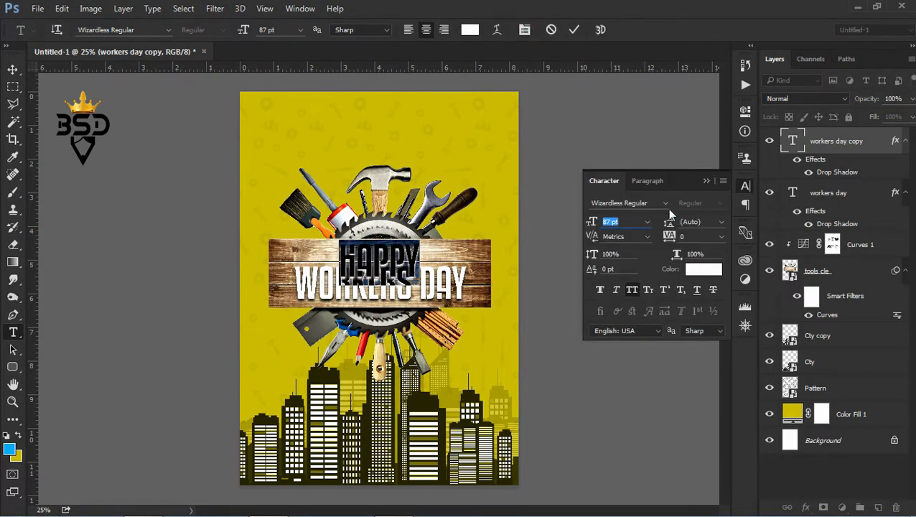
click(666, 203)
drag(861, 436, 861, 119)
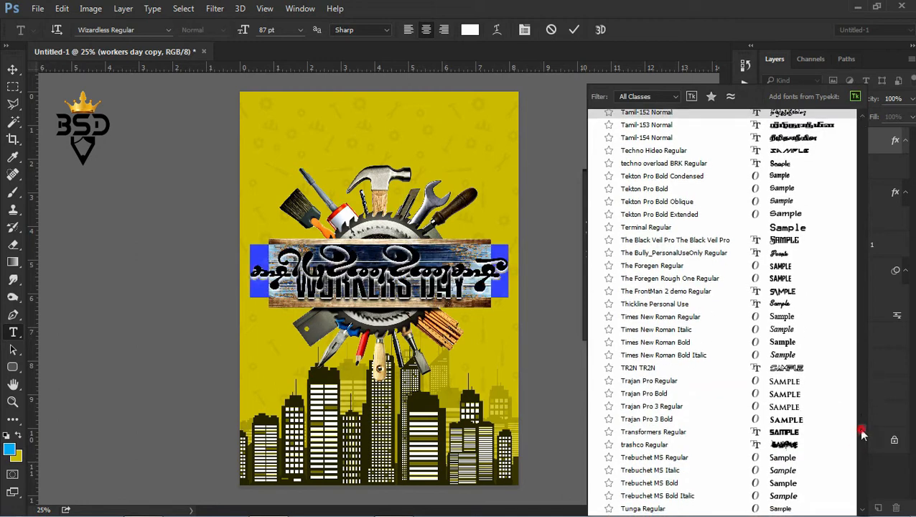
drag(862, 434, 861, 117)
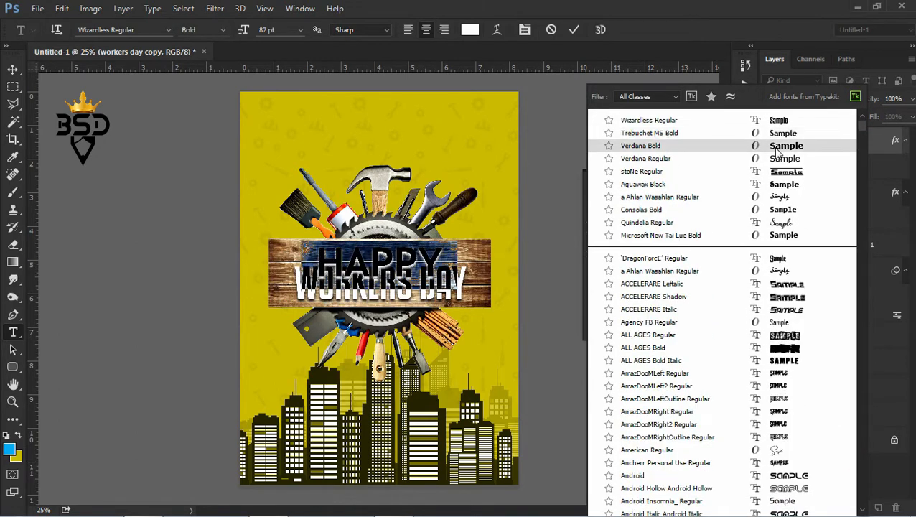
click(659, 142)
Step: Set the "HAPPY" text to 30 pt with tracking 100 and place it centred above "WORKERS DAY"
mouse_move(593, 221)
mouse_down()
mouse_move(558, 233)
mouse_move(593, 228)
mouse_up()
drag(669, 237, 682, 239)
click(576, 30)
key(v)
drag(375, 253, 380, 236)
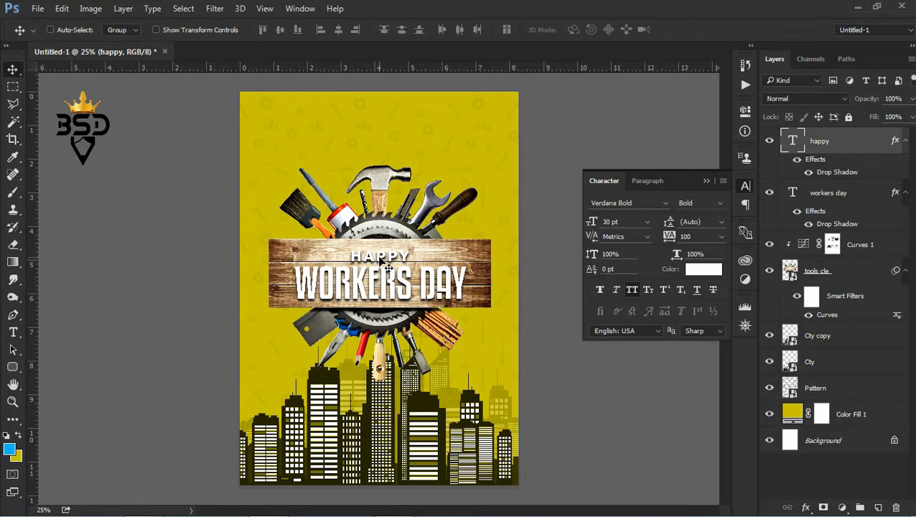
Step: Set the "HAPPY" text's drop shadow to 9 px distance and 7 px size
key(ctrl+plus)
key(ctrl+plus)
click(706, 182)
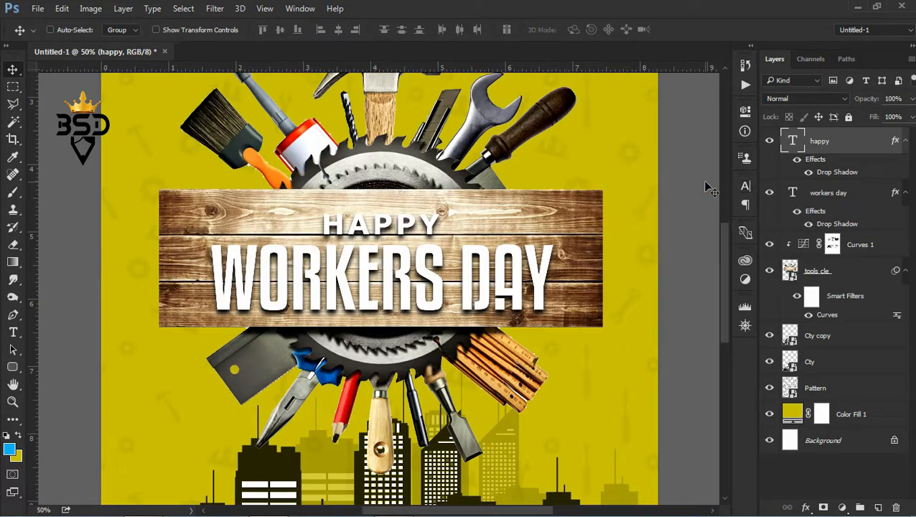
double_click(833, 173)
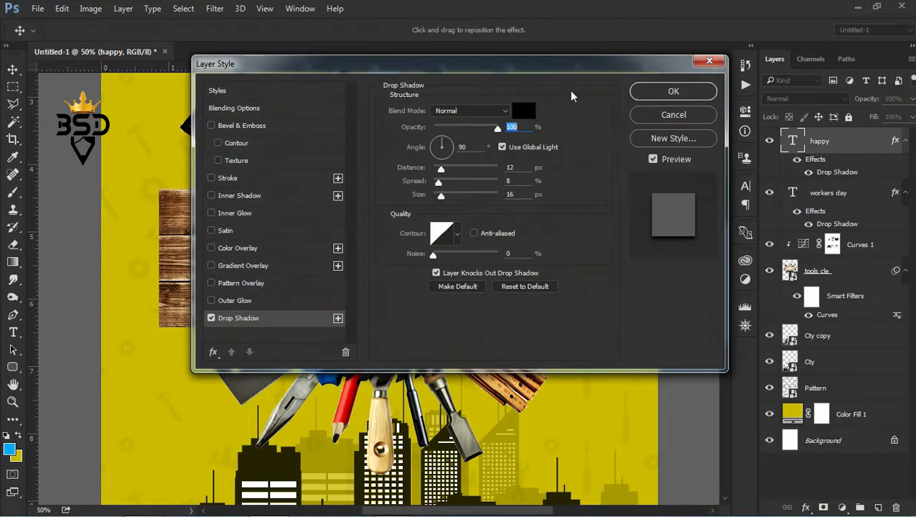
drag(455, 69, 778, 182)
drag(765, 283, 761, 311)
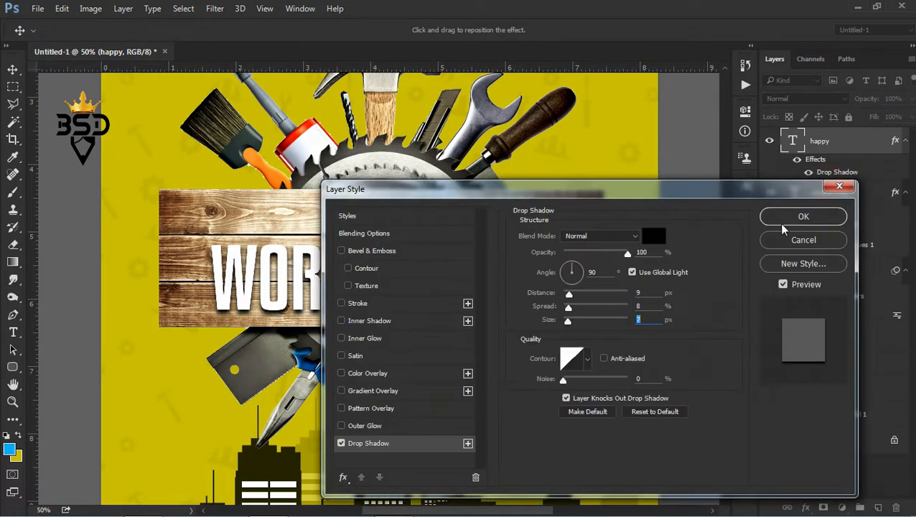
click(788, 221)
Step: Set the "workers day" drop shadow to a 107° angle, 7 px distance and 3 px size
double_click(828, 223)
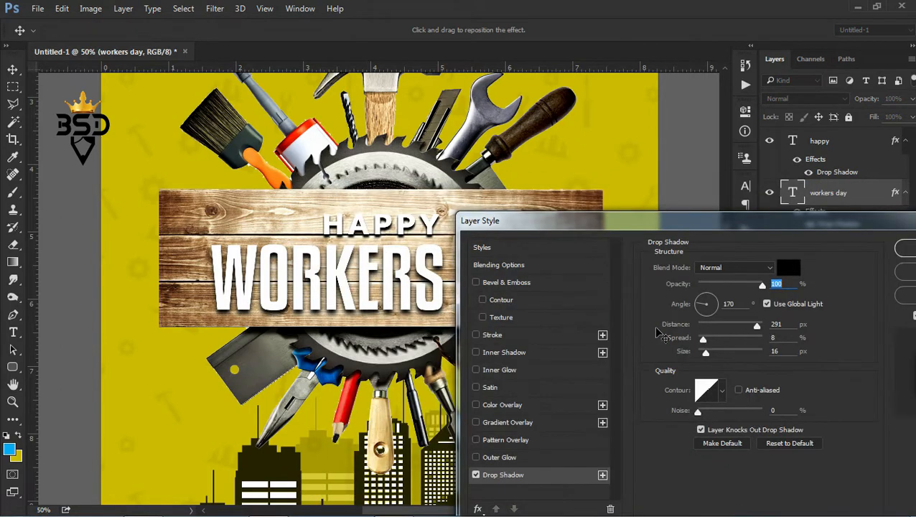
mouse_move(705, 354)
mouse_down()
mouse_move(702, 327)
mouse_move(700, 357)
mouse_up()
click(705, 302)
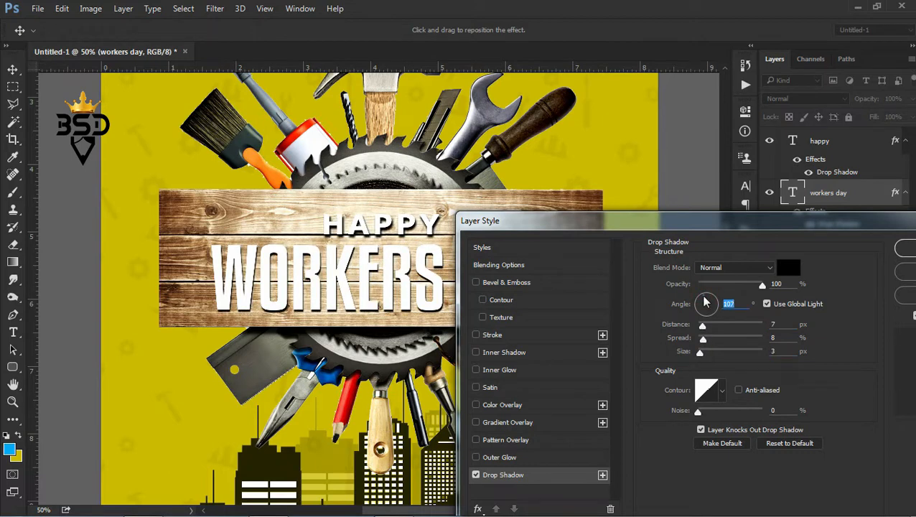
click(901, 248)
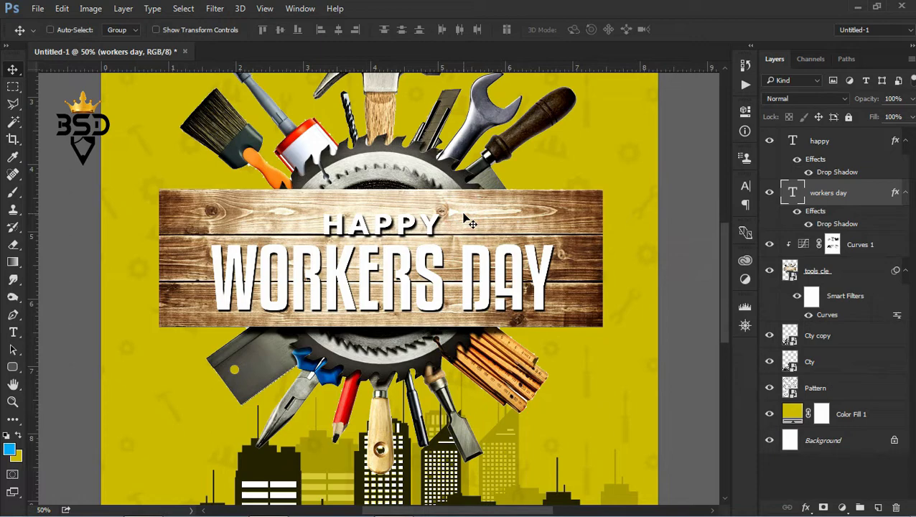
Step: Load the tools image's outline as a selection and add a new layer clipped directly above it
key(ctrl+minus)
key(ctrl+minus)
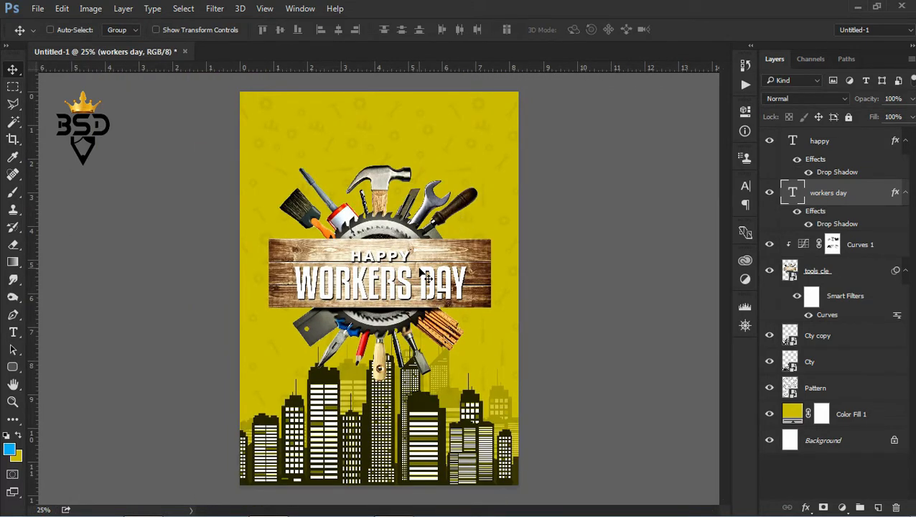
ctrl+click(790, 272)
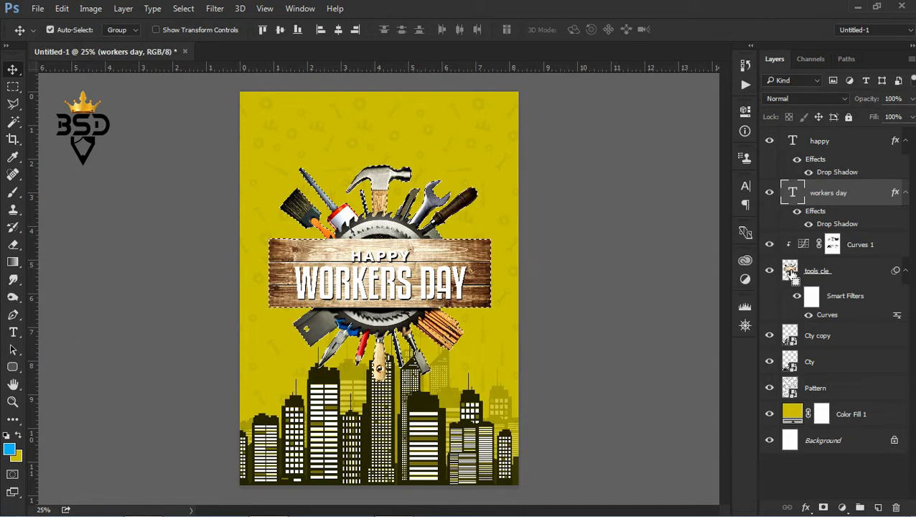
key(b)
click(850, 272)
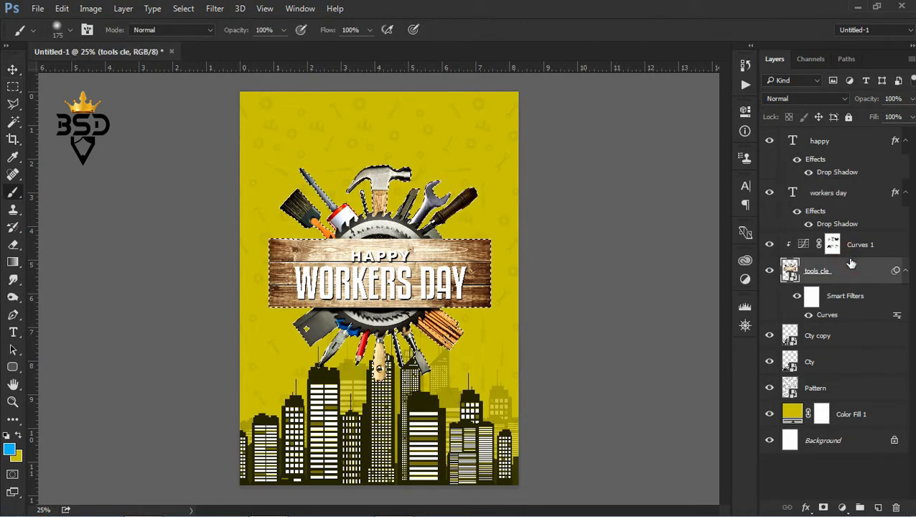
click(877, 506)
Step: Set the foreground colour to dark brown 562c04
click(9, 450)
click(478, 348)
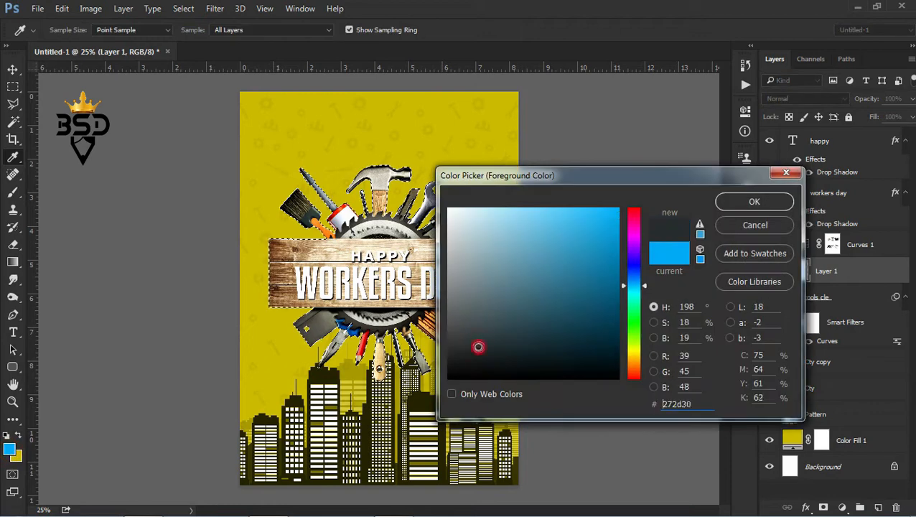
click(417, 308)
click(611, 322)
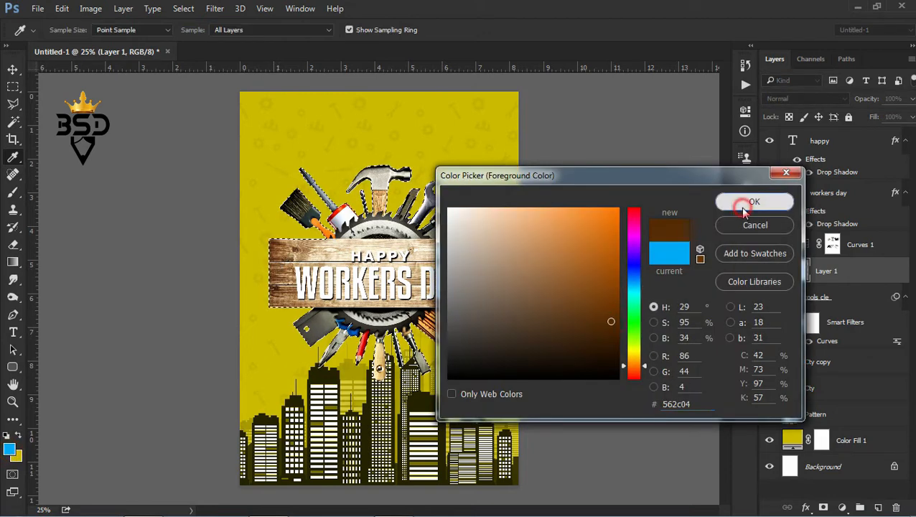
click(741, 204)
Step: Set the new layer's blend mode to Overlay and paint dark brown over the wooden board with a large soft brush
click(800, 101)
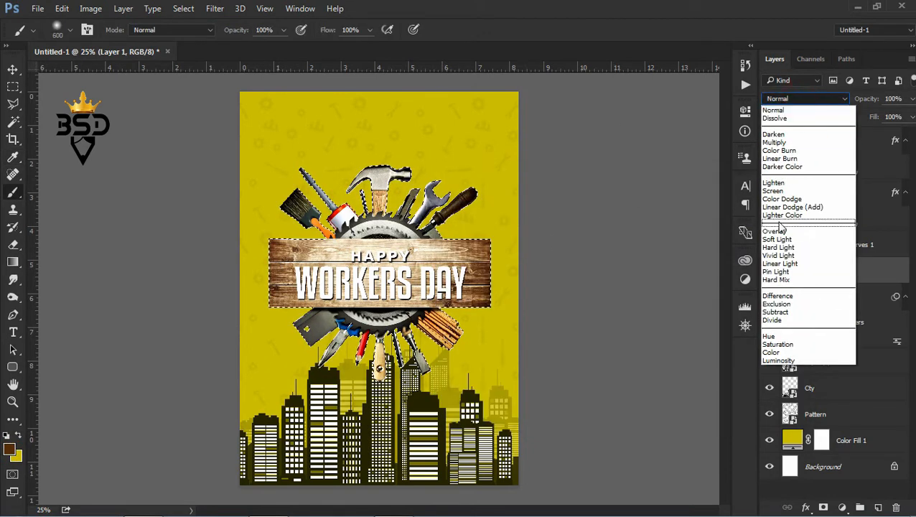
click(779, 229)
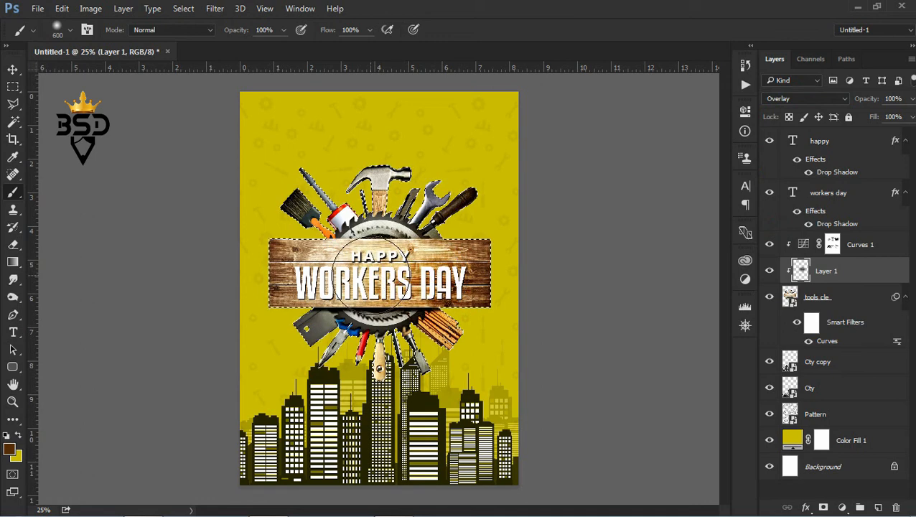
mouse_move(331, 270)
mouse_down()
mouse_move(301, 269)
mouse_move(315, 286)
mouse_move(377, 288)
mouse_move(402, 252)
mouse_move(338, 253)
mouse_move(327, 280)
mouse_up()
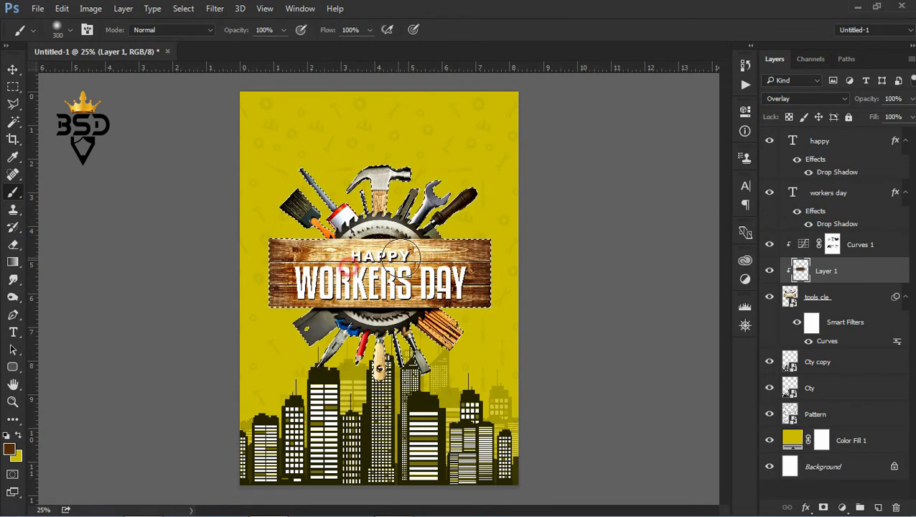
Step: Deselect the tools outline and lower the brown overlay layer's opacity to 57%, toggling its visibility to compare the board's colour
key(ctrl+d)
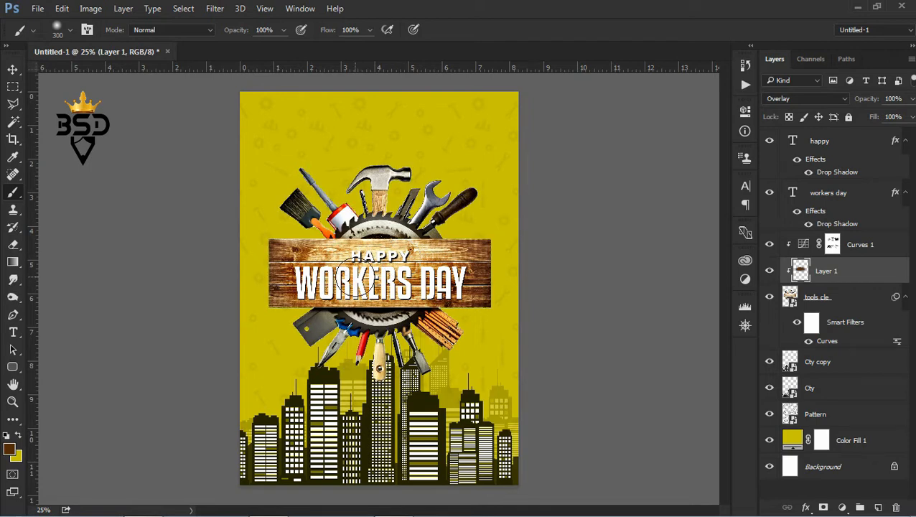
key(v)
drag(859, 101, 846, 100)
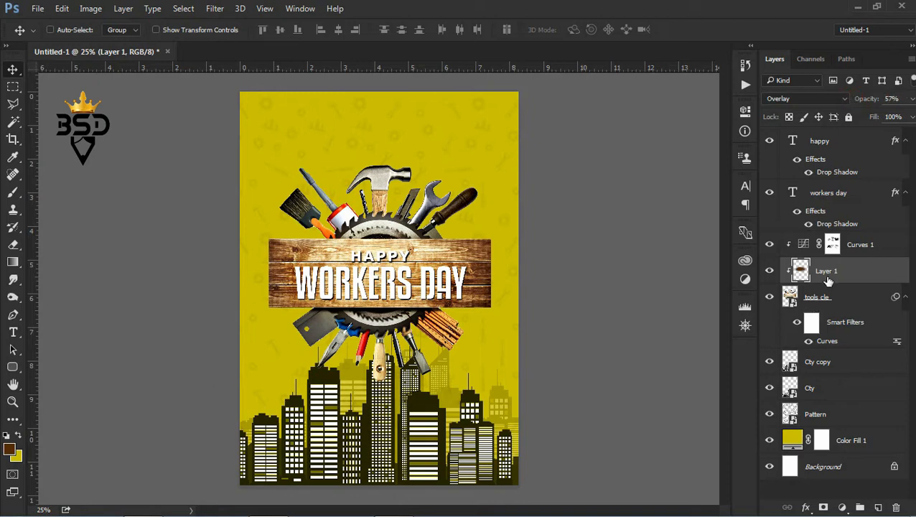
key(ctrl+plus)
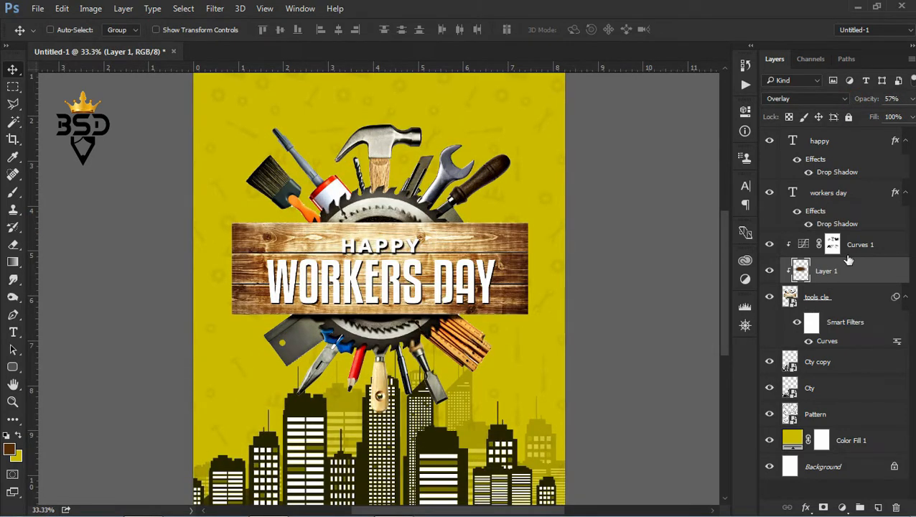
click(770, 271)
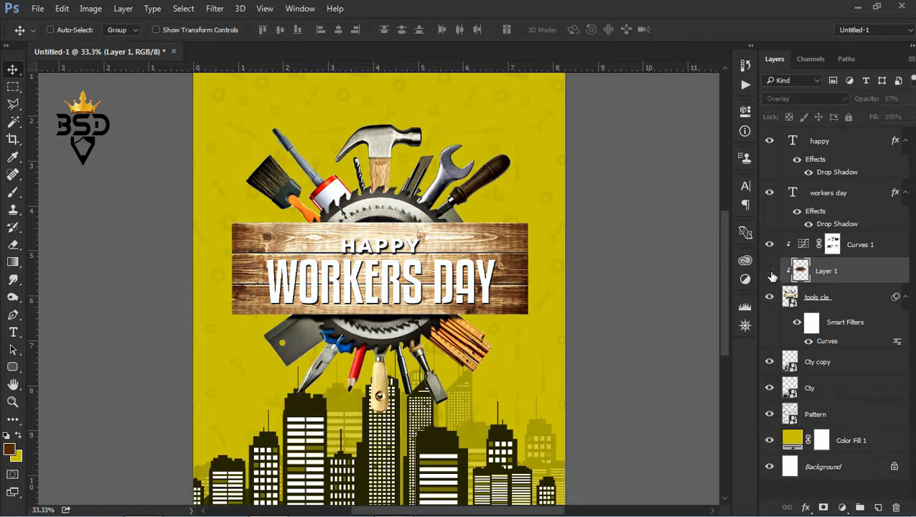
click(770, 271)
click(770, 272)
click(770, 271)
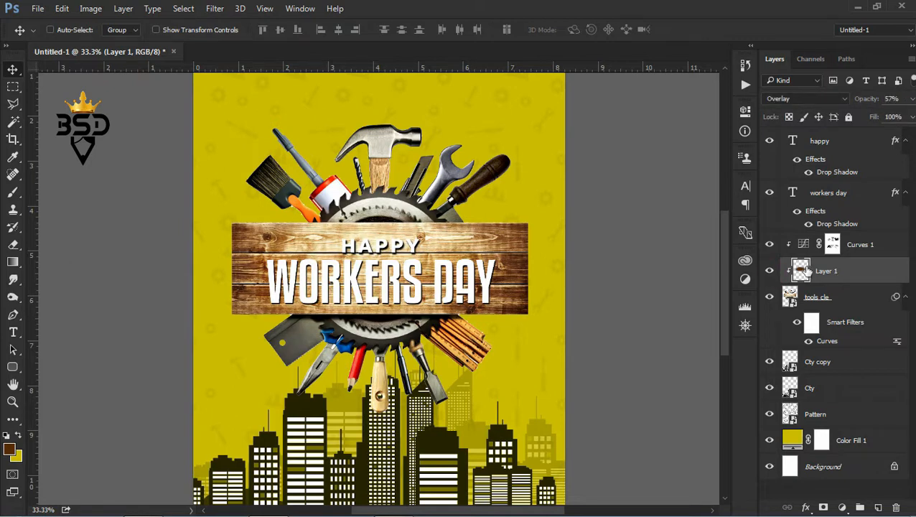
key(ctrl+minus)
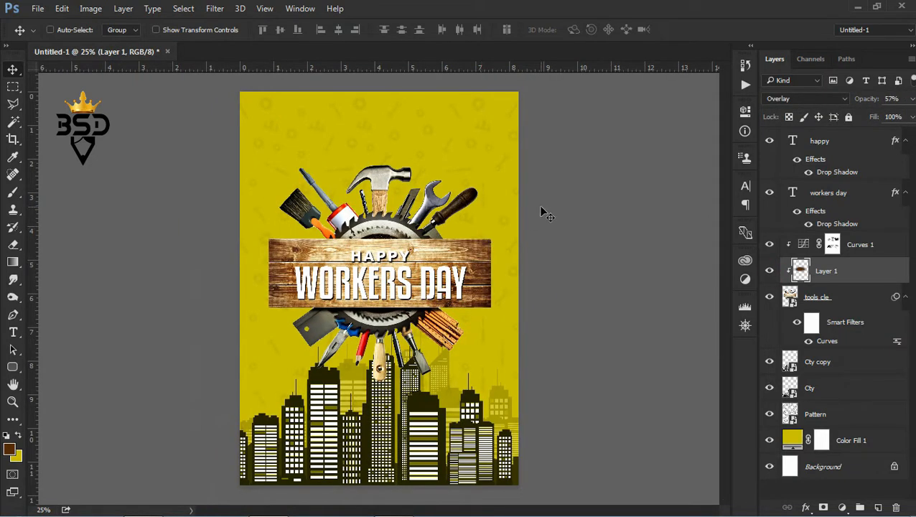
Step: Add the two-line centred text "black spade design presents" near the poster's upper edge and colour it dark olive 262301
key(t)
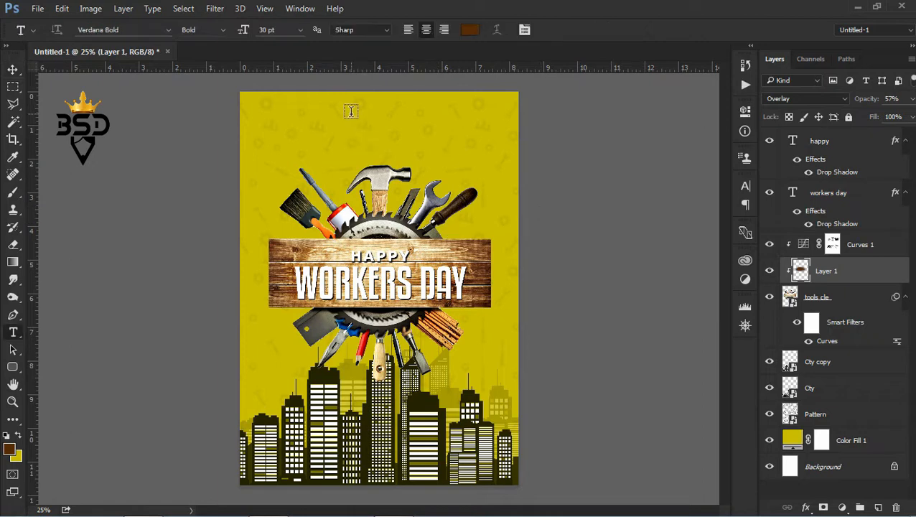
click(351, 109)
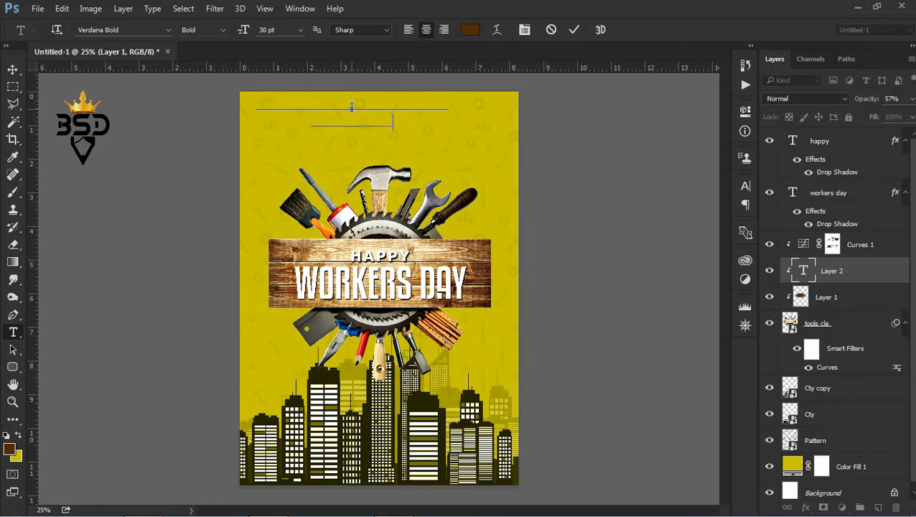
key(ctrl+a)
click(469, 30)
click(328, 369)
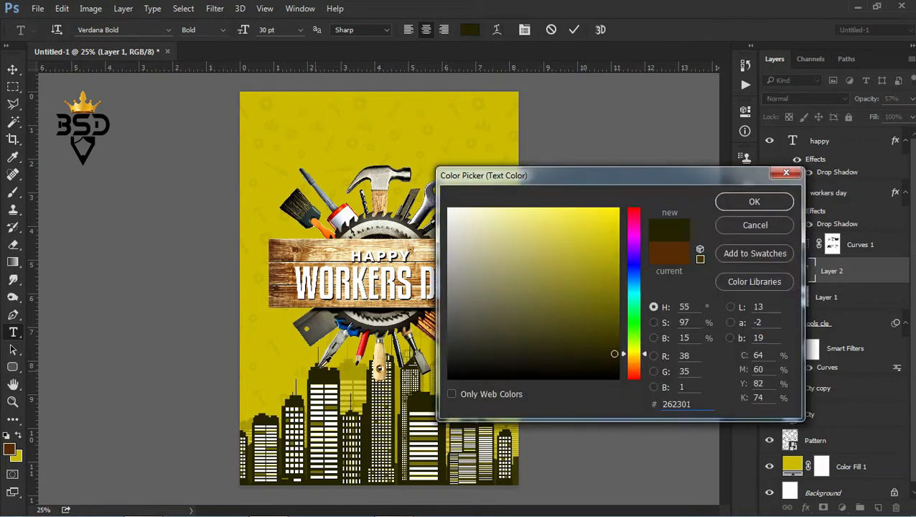
click(758, 200)
Step: Set the heading text's font to Verdana Bold and move its layer above all other layers
click(524, 29)
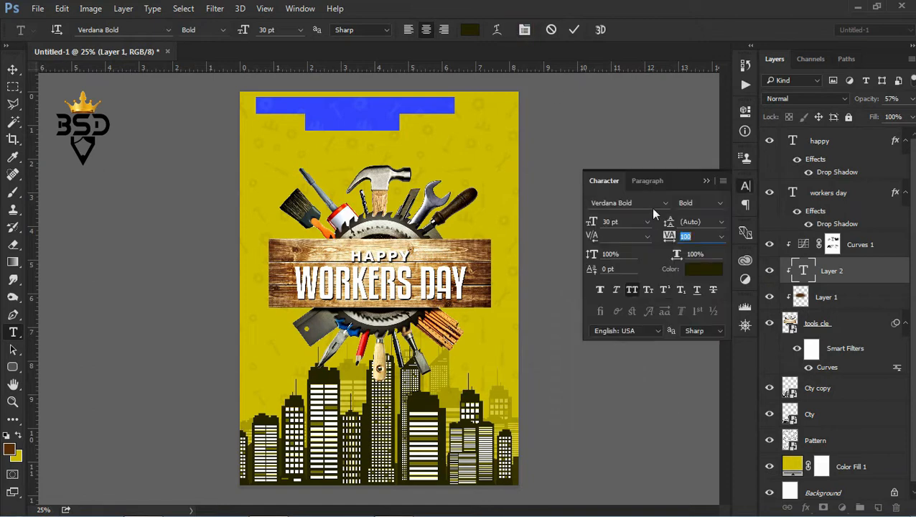
click(666, 205)
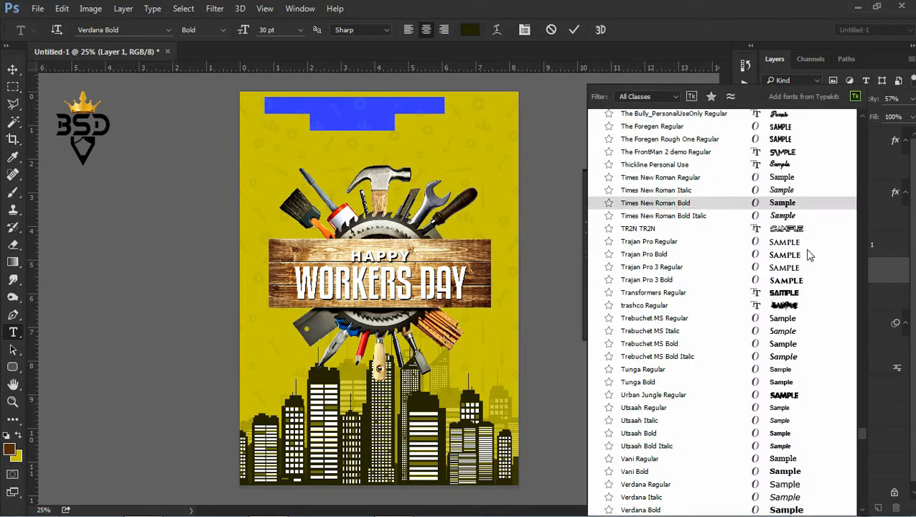
click(778, 509)
click(574, 29)
drag(839, 271, 826, 143)
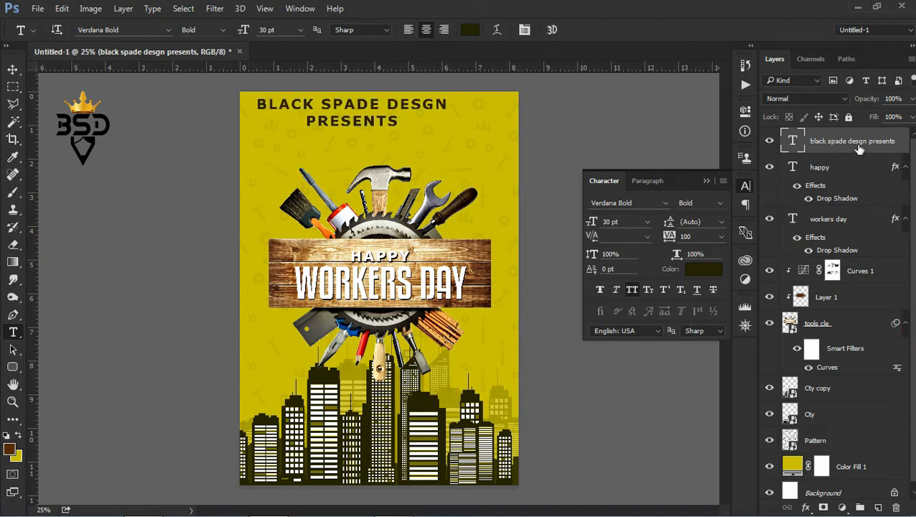
Step: Set the "black spade design presents" heading to 13 pt with tracking 0 and centre it horizontally near the poster's upper edge
click(391, 122)
key(ctrl+a)
drag(592, 221, 581, 225)
click(722, 236)
click(714, 348)
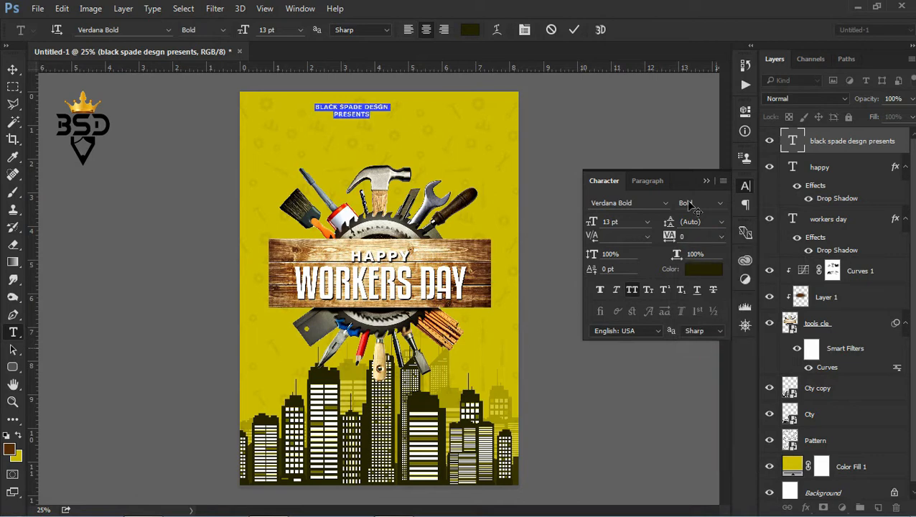
click(571, 32)
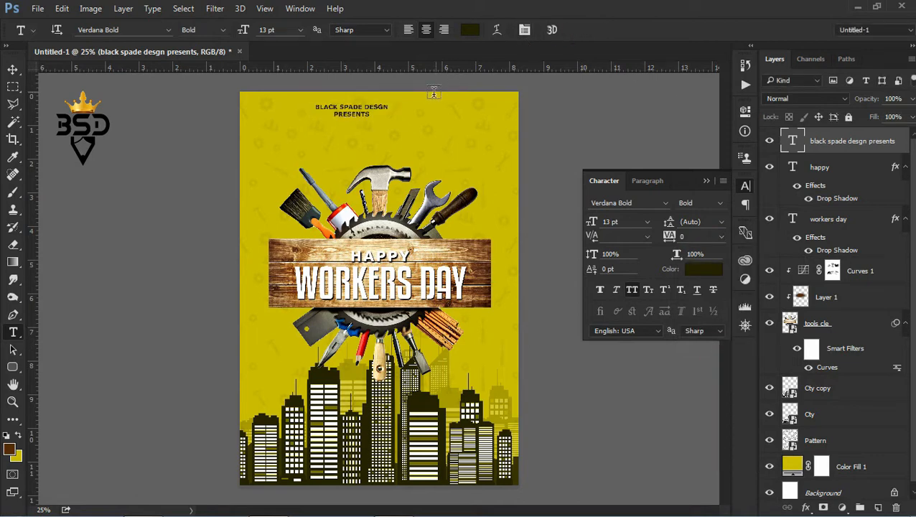
key(v)
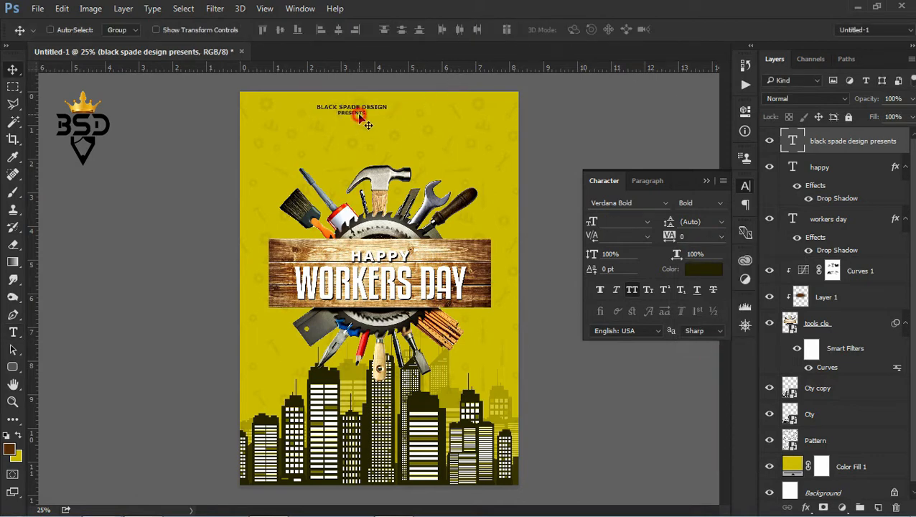
drag(356, 113, 383, 115)
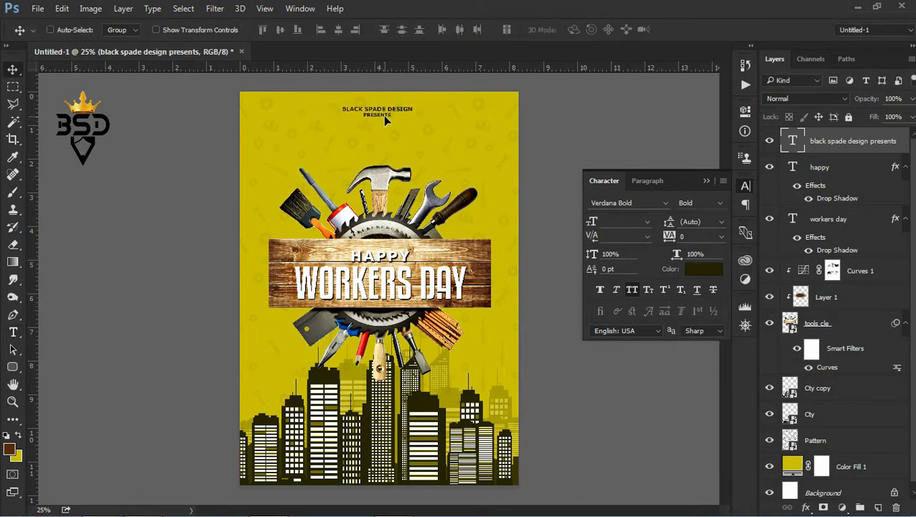
Step: Add a gradient fill layer directly above the "Cty copy" layer
scroll(903, 296, down, 1)
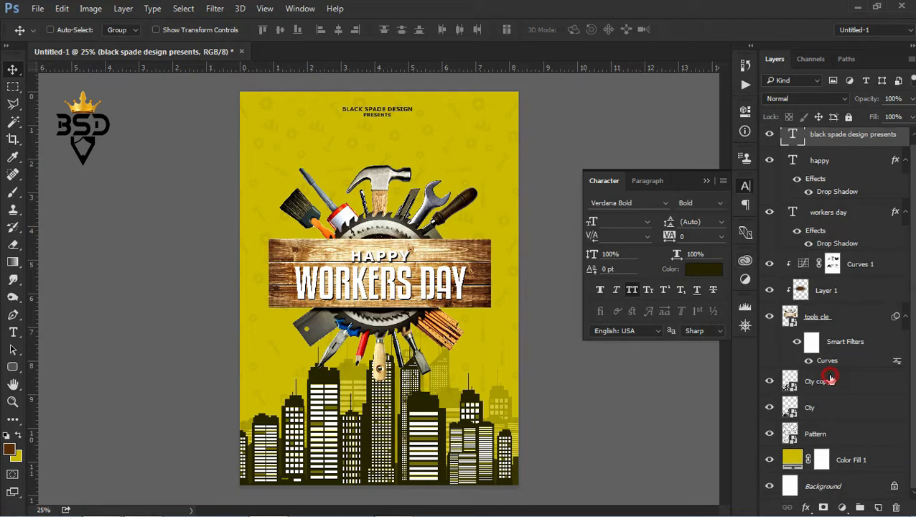
click(829, 379)
click(842, 506)
click(811, 221)
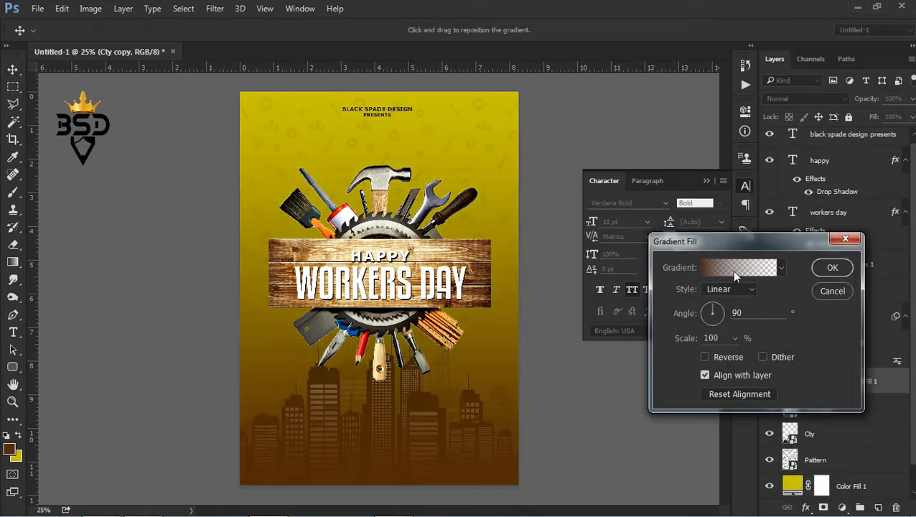
Step: Set the gradient's starting colour stop to yellow ffd200 and remove its ending colour stop, keeping the fade to transparent
click(735, 269)
click(562, 367)
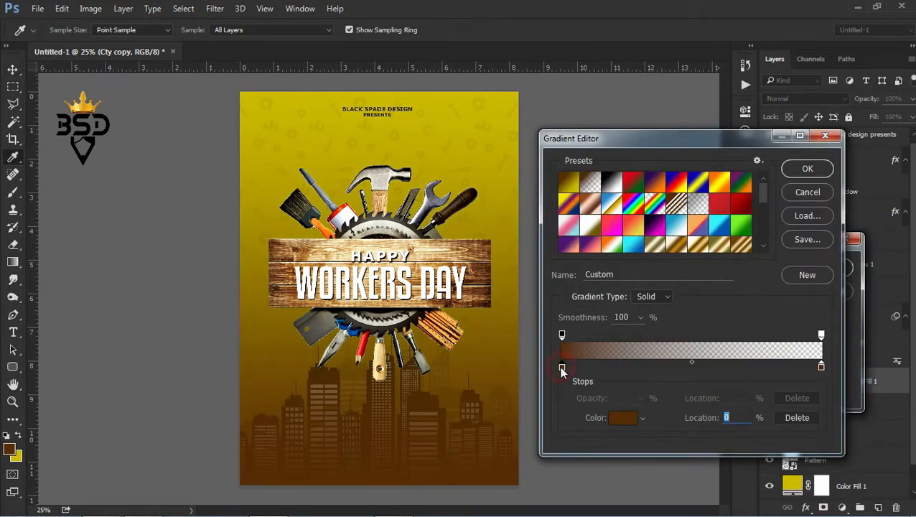
click(619, 418)
click(429, 98)
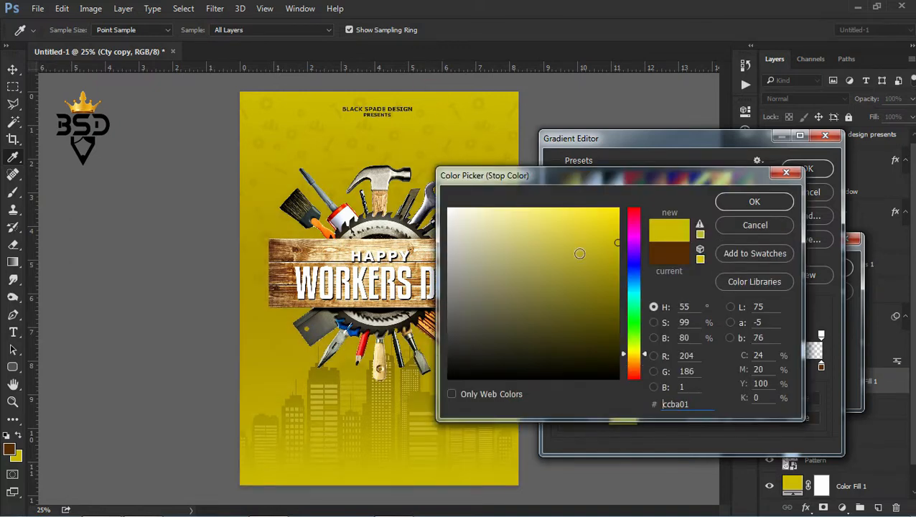
click(636, 356)
drag(608, 231, 621, 201)
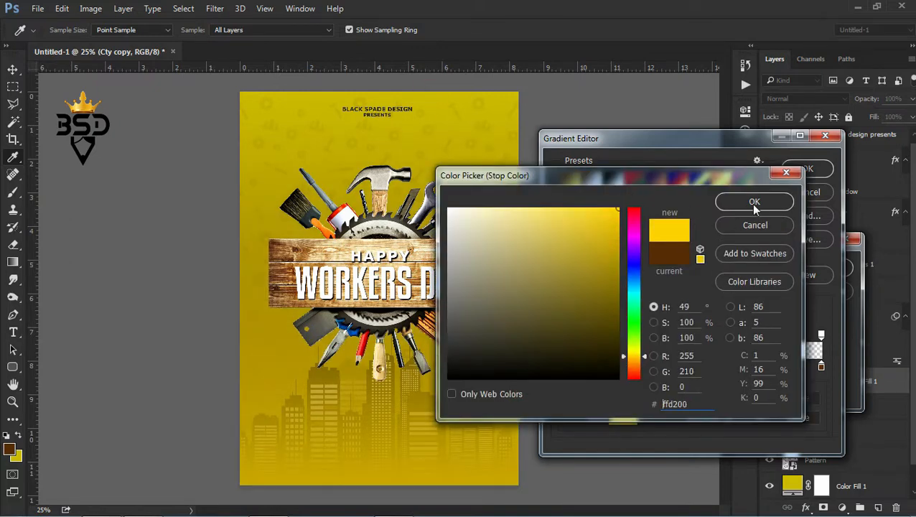
click(753, 202)
click(820, 334)
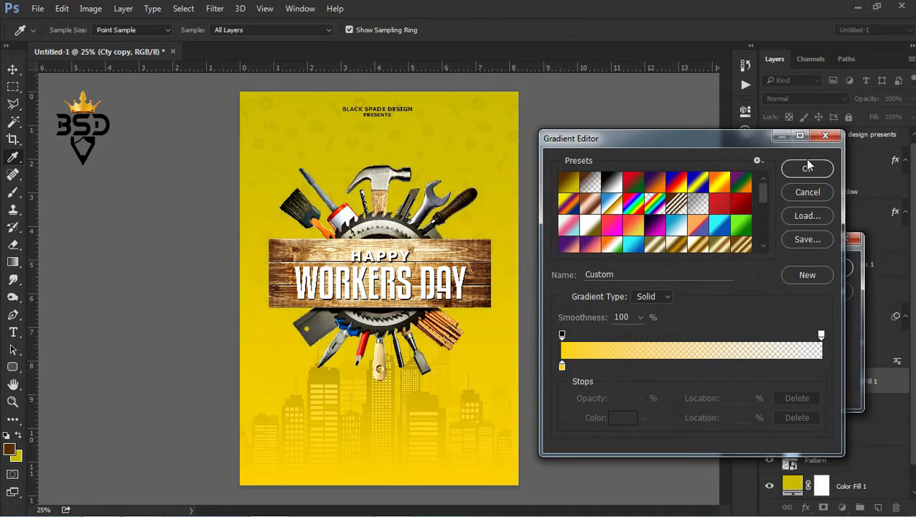
click(807, 168)
Step: Change the gradient fill's style to Radial and centre its glow over the base of the skyline
click(739, 289)
click(720, 311)
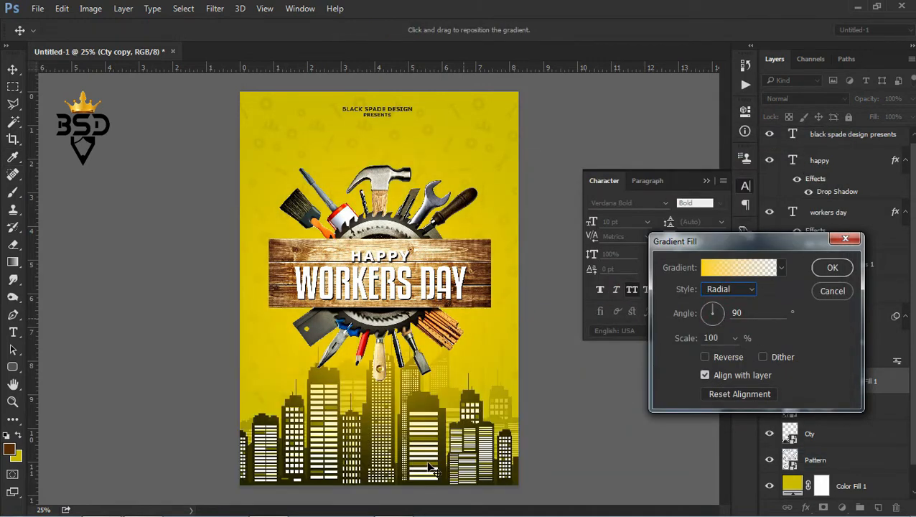
drag(429, 468, 350, 429)
drag(379, 468, 379, 476)
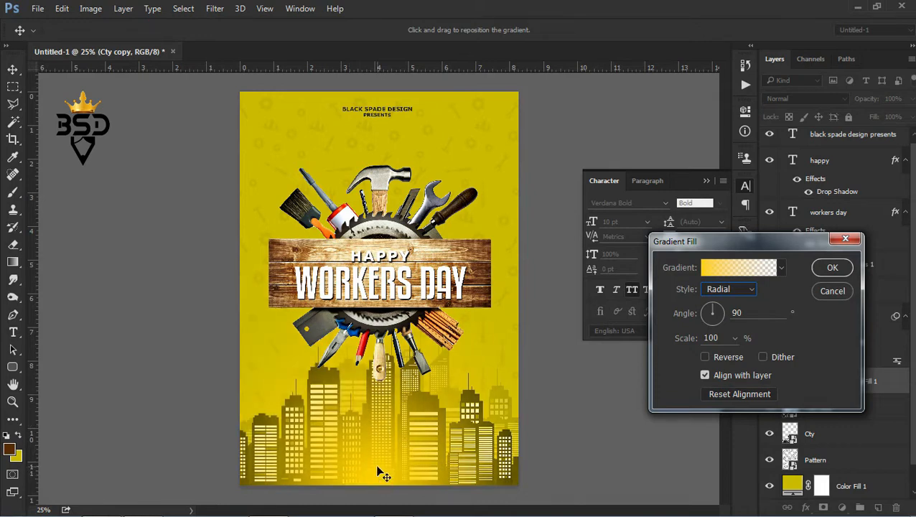
click(831, 269)
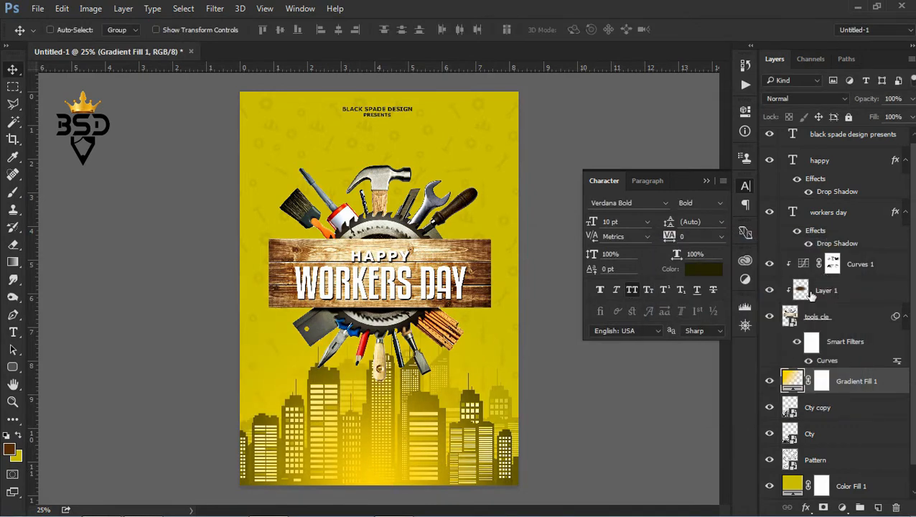
Step: Select the "black spade design presents" heading and duplicate it over the middle of the city skyline
click(822, 290)
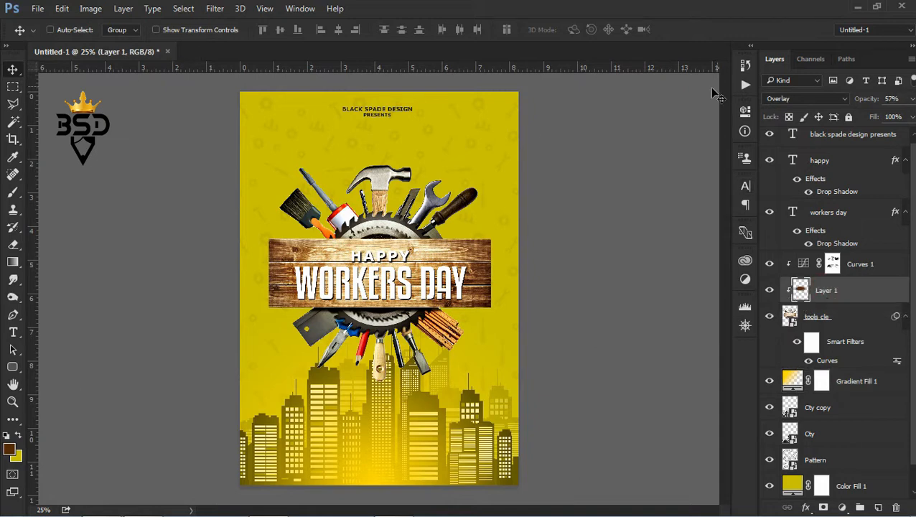
right_click(384, 114)
click(424, 123)
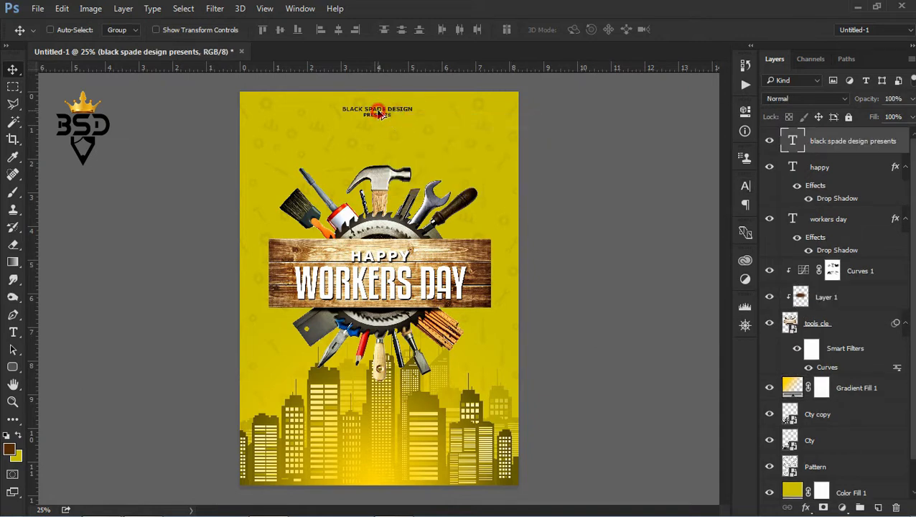
alt+drag(363, 401, 376, 416)
Step: Replace the duplicated heading's text over the skyline with "may-1-2020"
key(t)
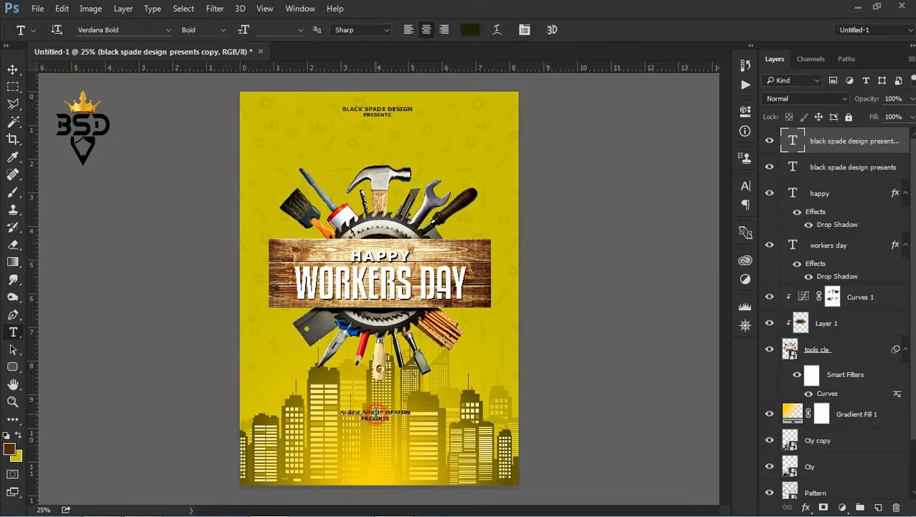
click(375, 413)
key(ctrl+a)
key(BackSpace)
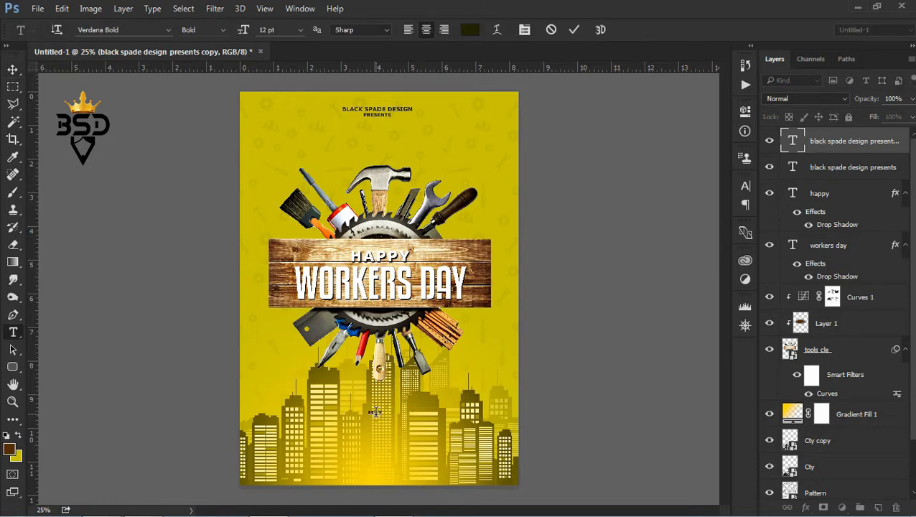
Step: Set the date text to 25 pt, place it centred over the lower skyline and duplicate it just below
key(ctrl+a)
click(528, 29)
drag(592, 223, 601, 224)
click(573, 29)
key(v)
drag(386, 410, 394, 455)
Step: Switch to the open Notepad document and copy the selected paragraph about Workers' Day
click(855, 7)
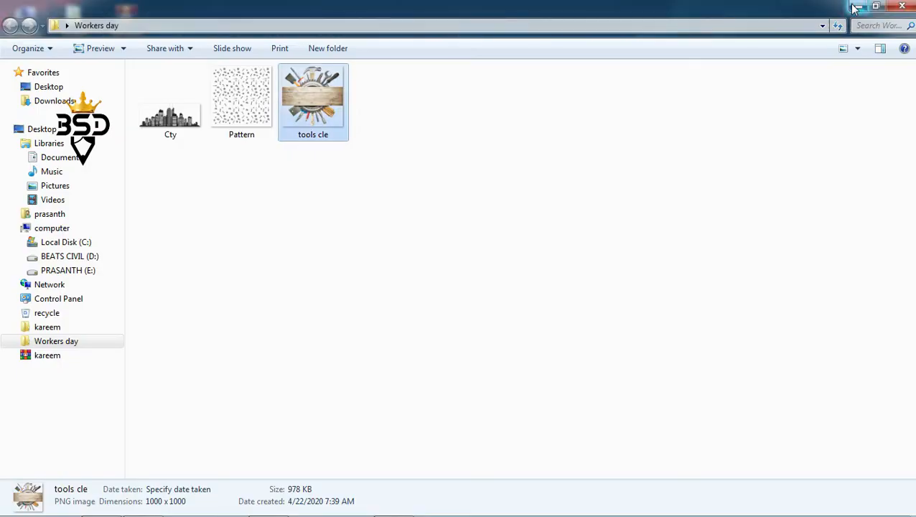
click(852, 6)
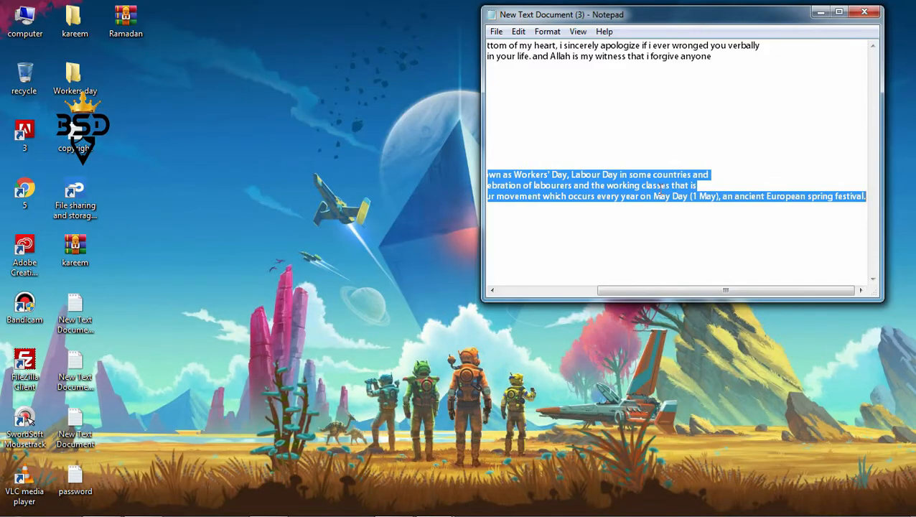
right_click(660, 190)
click(689, 235)
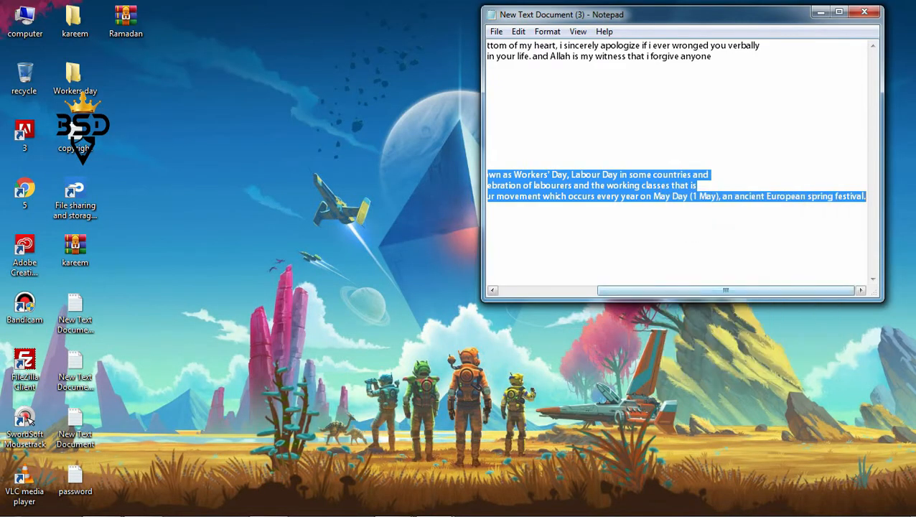
Step: Return to Photoshop, replace the lower "may-1-2020" copy's text with the copied paragraph and set it to 8 pt
click(267, 501)
key(t)
click(358, 447)
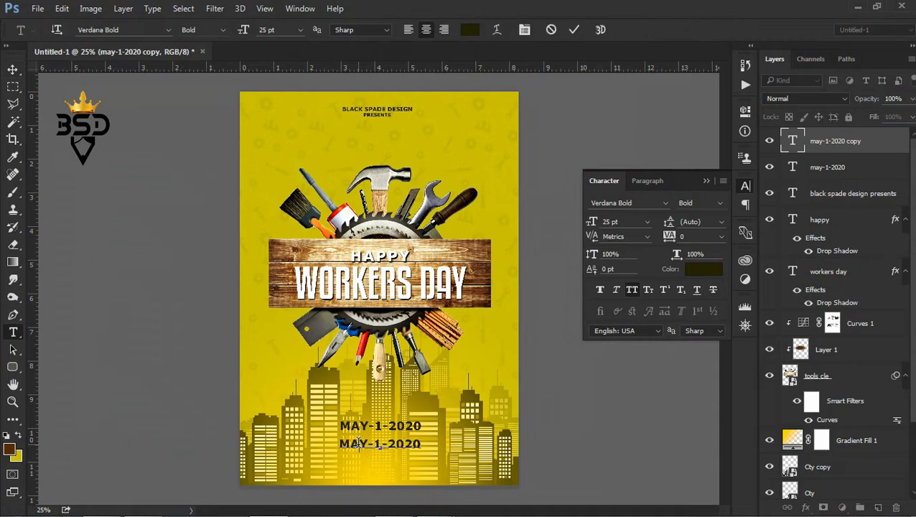
key(ctrl+a)
key(ctrl+v)
key(ctrl+a)
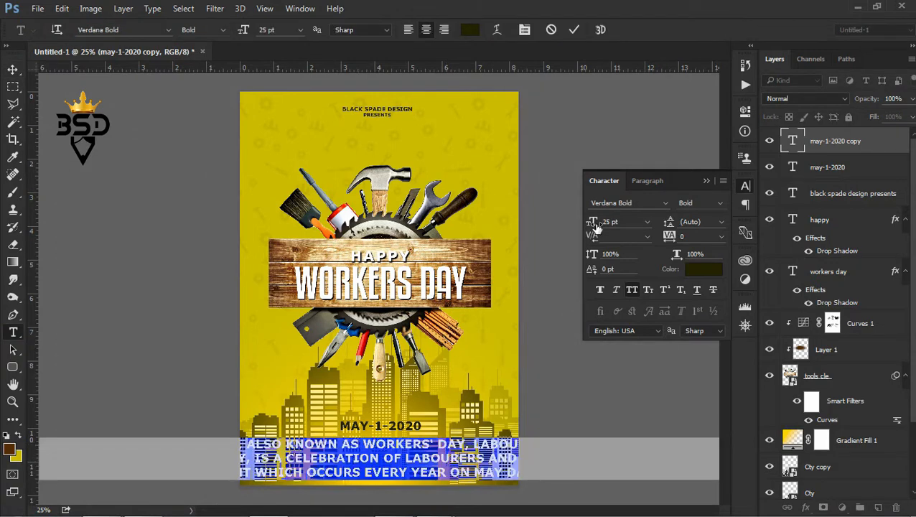
drag(590, 222, 580, 225)
click(445, 454)
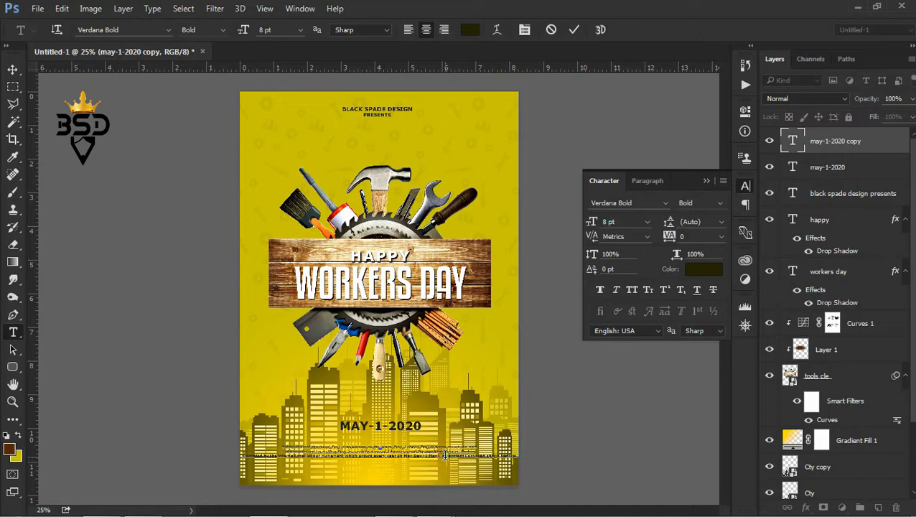
Step: Set the Workers' Day description paragraph to 10 pt and place it just below the date over the lower skyline
key(ctrl+a)
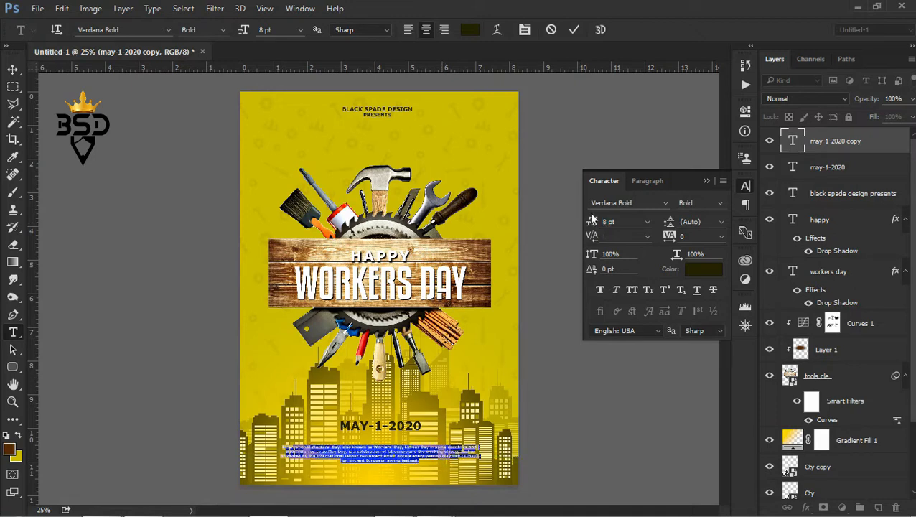
drag(592, 219, 594, 222)
click(574, 29)
key(v)
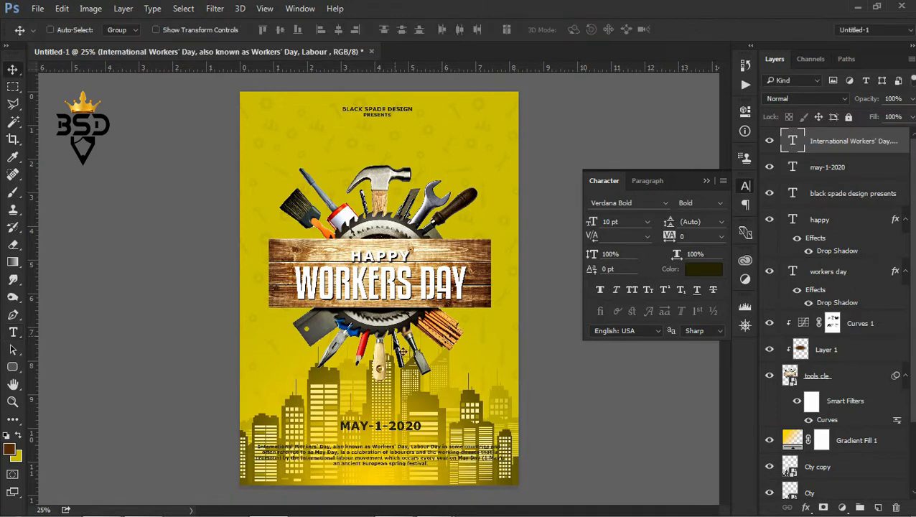
drag(378, 460, 390, 463)
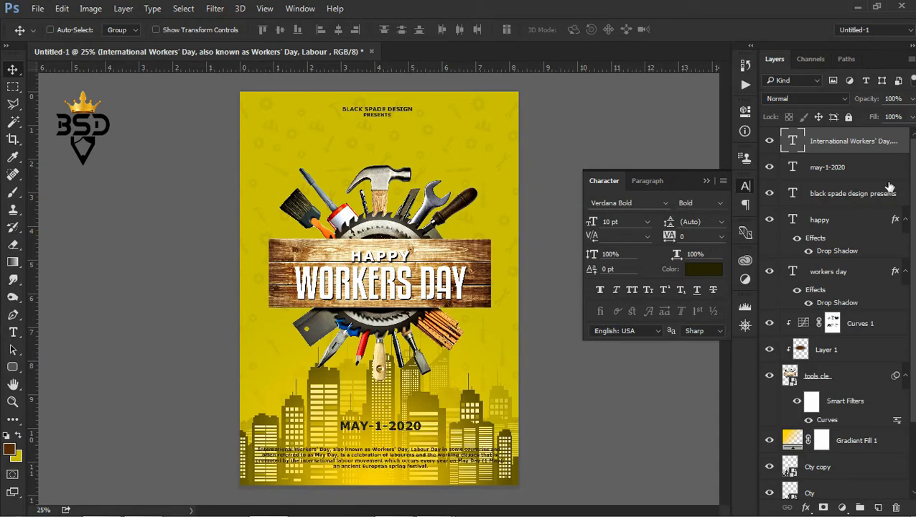
Step: Add a new layer above all others, fill it with the yellow background colour and set its Fill to 0%
click(880, 508)
key(ctrl+BackSpace)
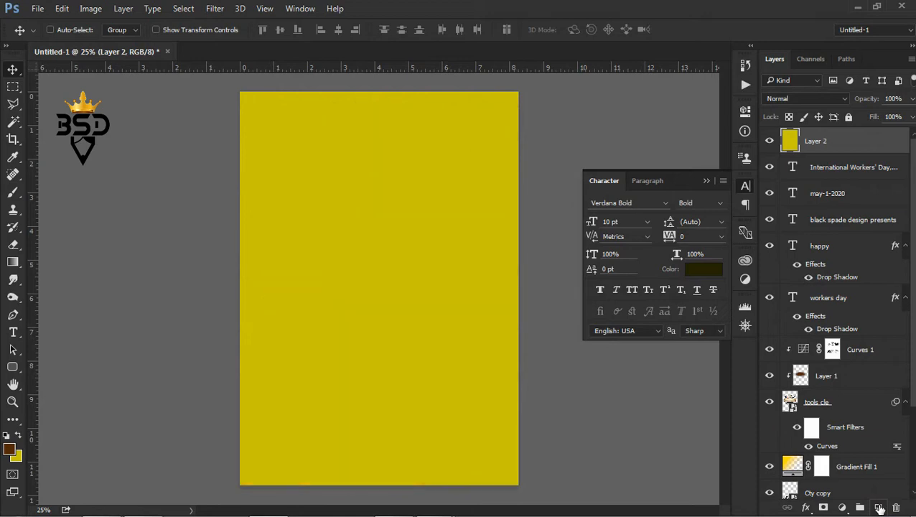
drag(876, 119, 767, 114)
Step: Give the new top layer a 43 px white Inside stroke at 100% opacity as a border around the poster
click(803, 507)
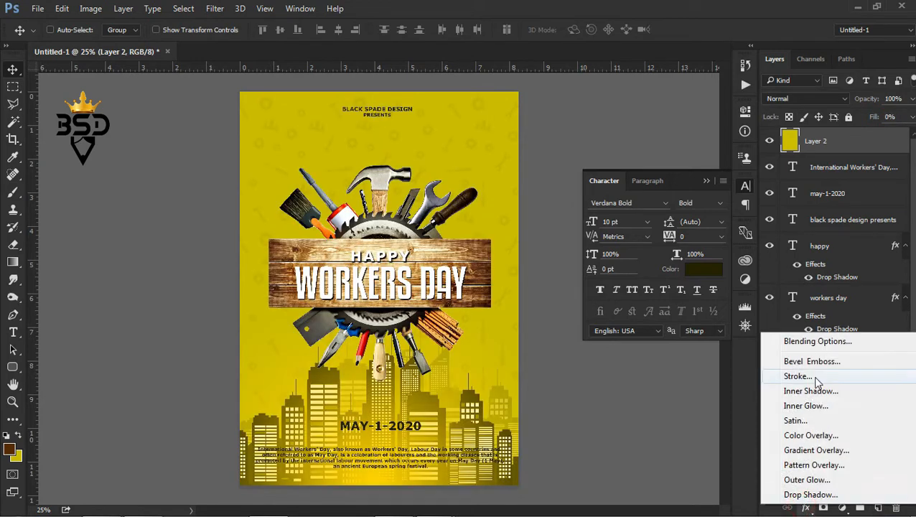
click(813, 380)
drag(490, 74, 672, 161)
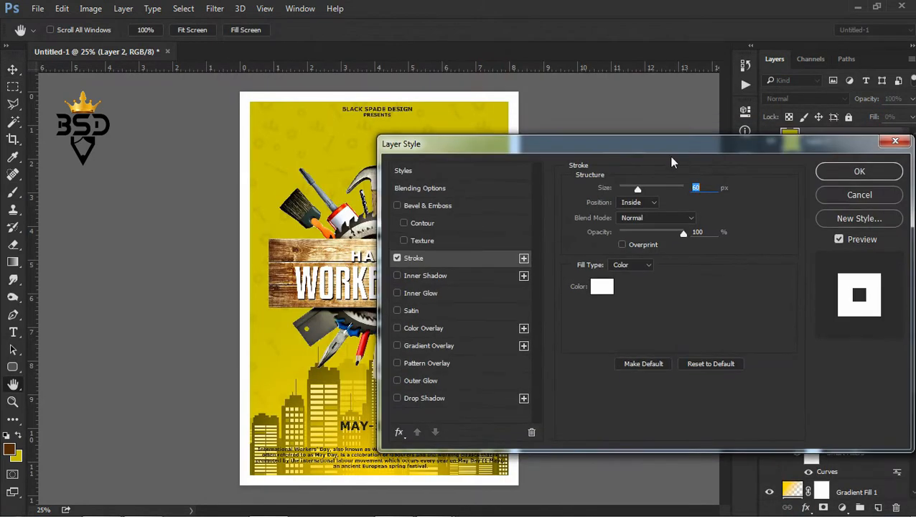
drag(636, 187, 634, 188)
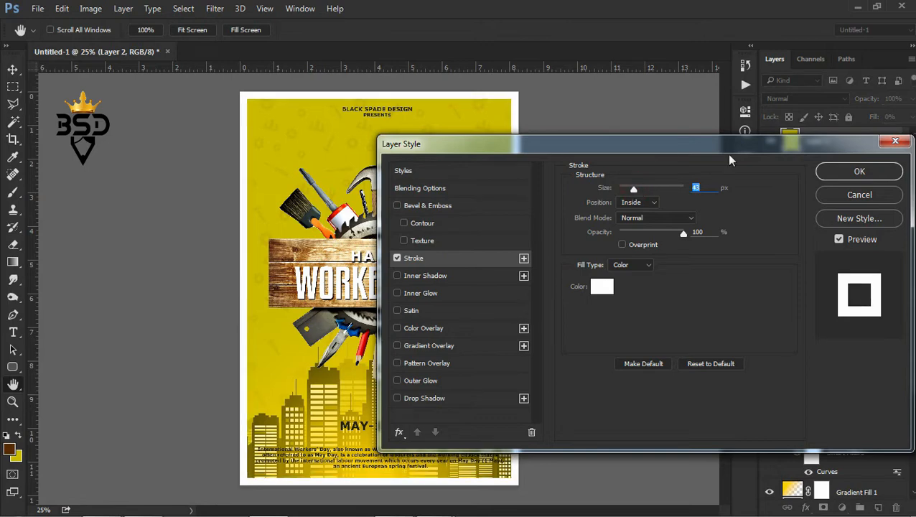
click(835, 175)
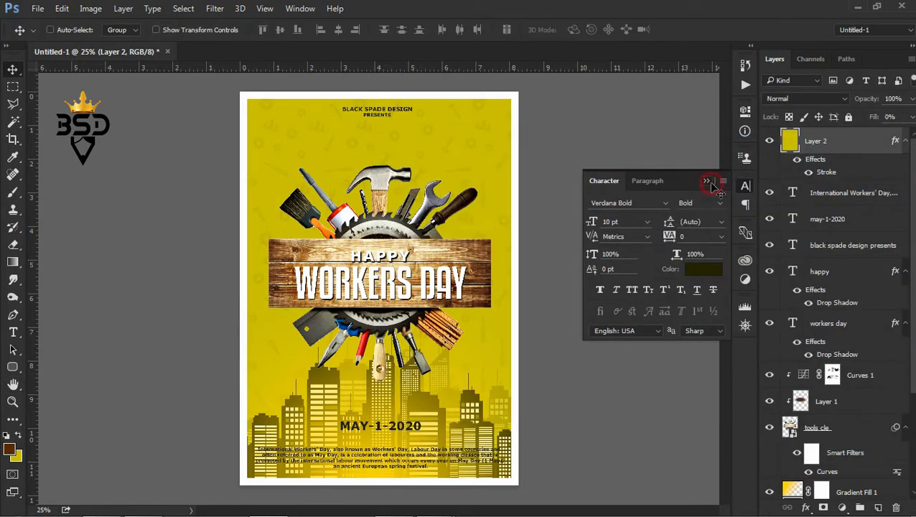
Step: Move the "may-1-2020" date text down so it sits closer to the description paragraph
click(709, 184)
right_click(396, 429)
click(410, 319)
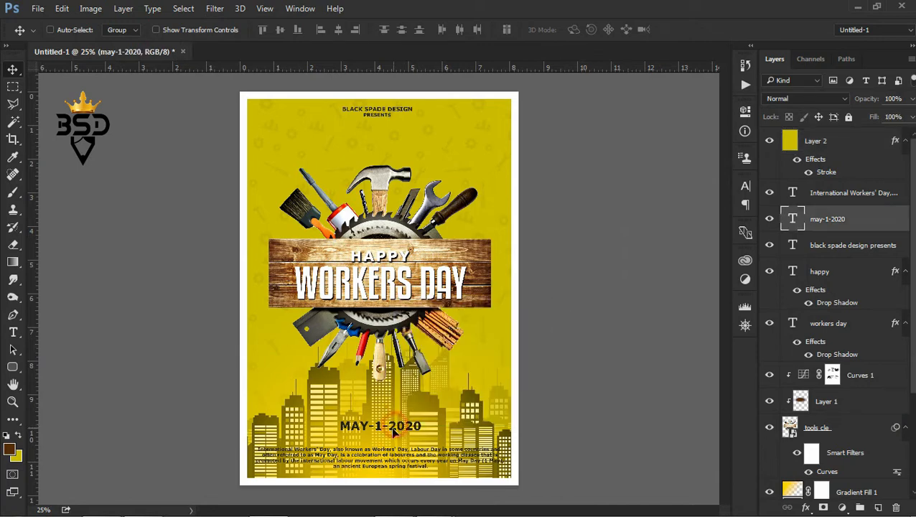
drag(392, 435, 387, 445)
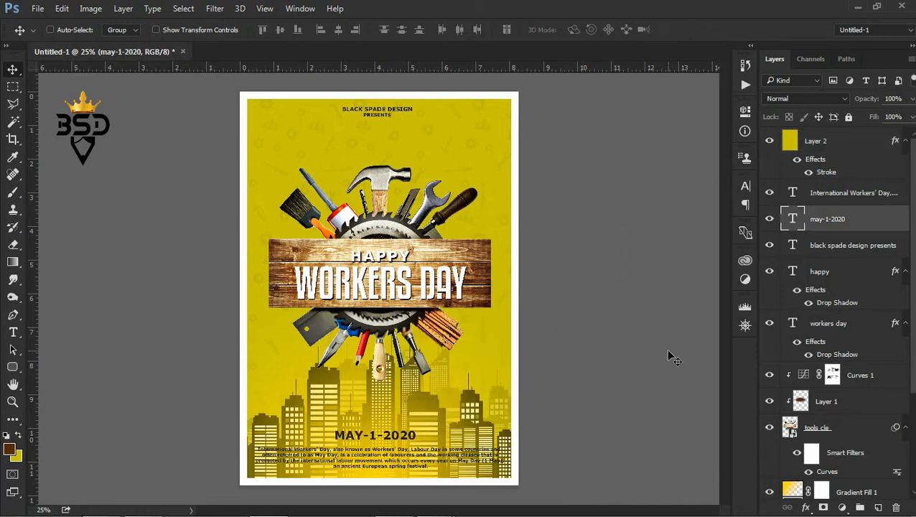
Step: Unlock the Background layer, select its full canvas area and centre the tools artwork with its clipped board and Curves layers horizontally
scroll(863, 436, down, 3)
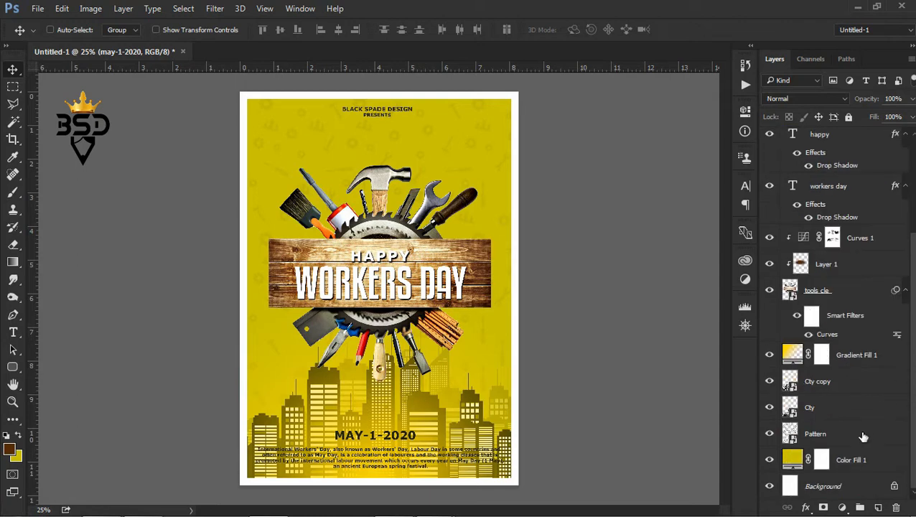
click(892, 488)
ctrl+click(789, 487)
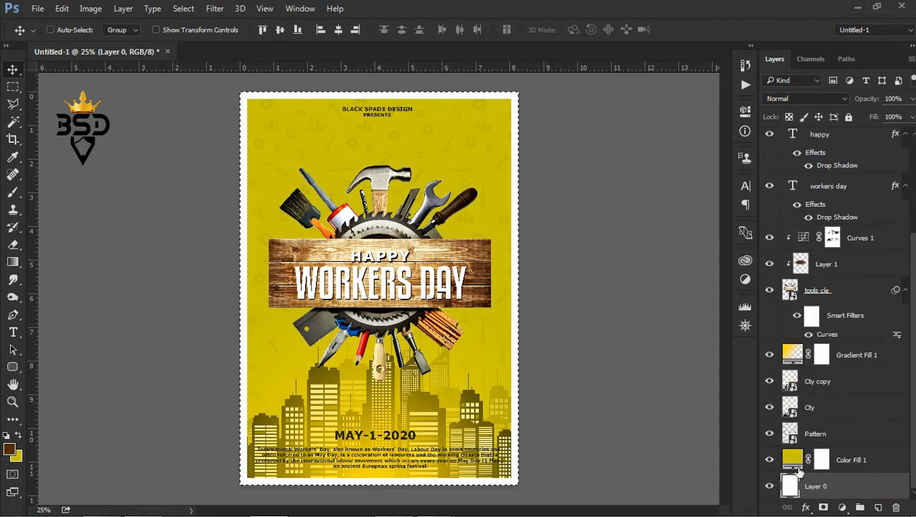
click(832, 290)
shift+click(843, 238)
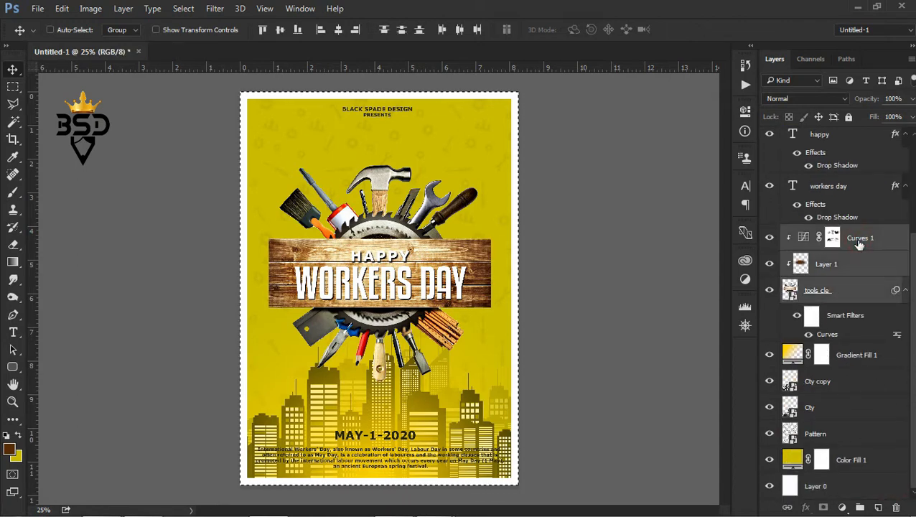
click(336, 32)
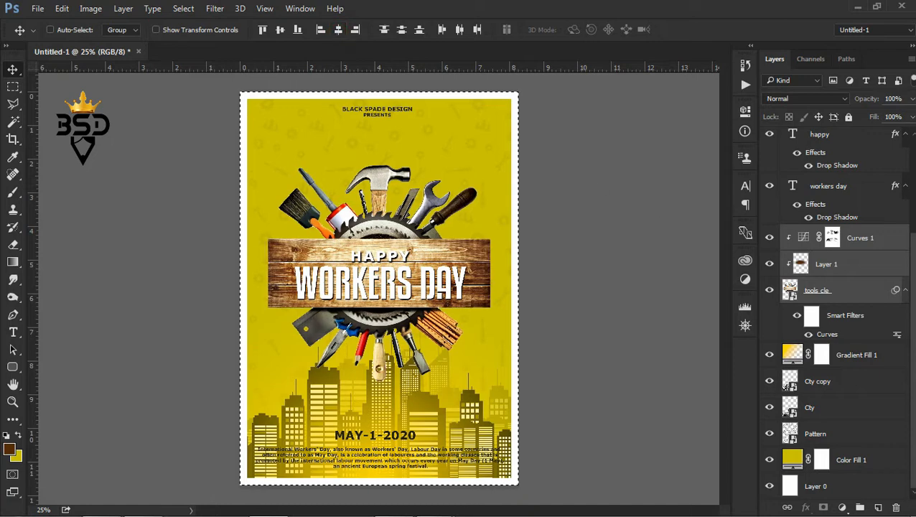
Step: Centre the "workers day", "happy", presenter heading, date and description text layers horizontally within the canvas selection, one at a time
scroll(833, 301, up, 4)
click(807, 302)
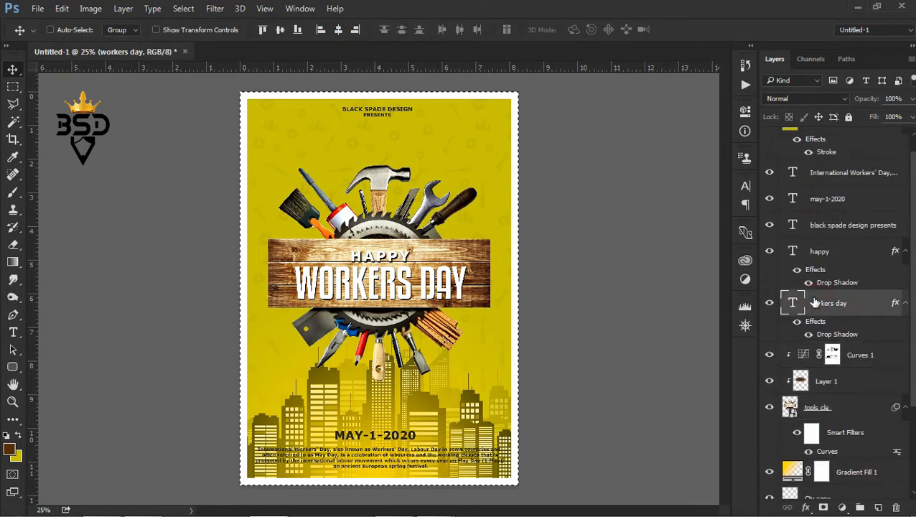
click(340, 34)
click(833, 253)
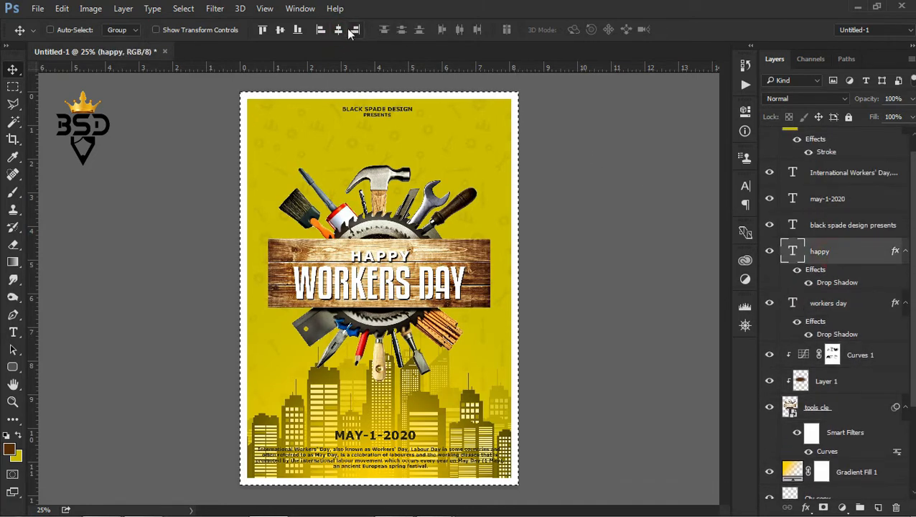
click(338, 30)
click(837, 227)
click(338, 30)
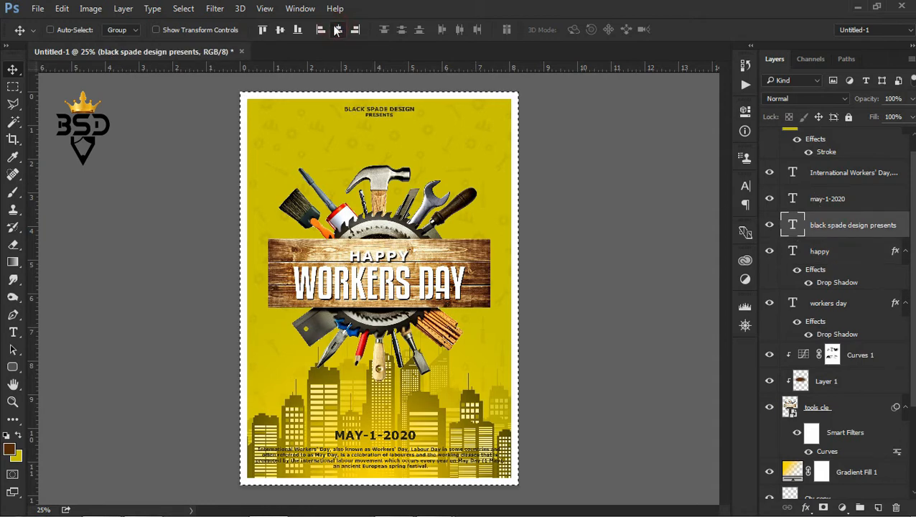
click(828, 201)
click(341, 30)
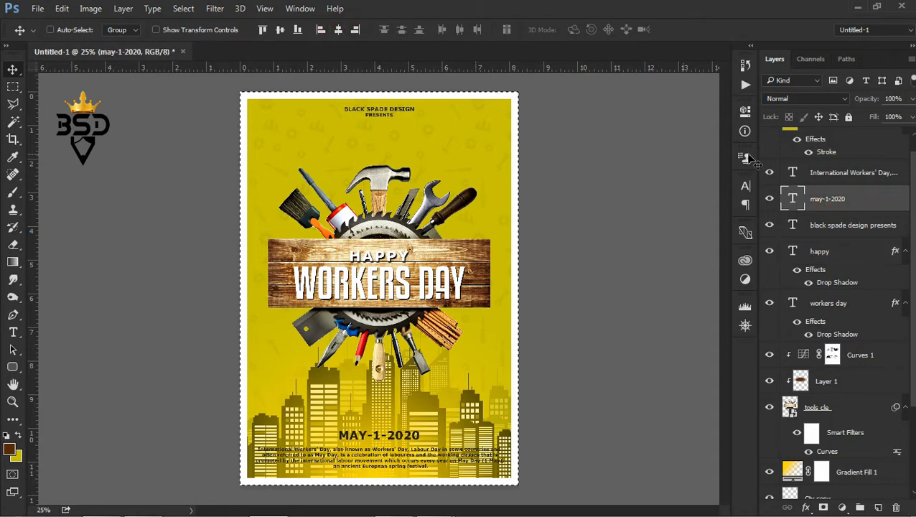
click(846, 184)
click(340, 29)
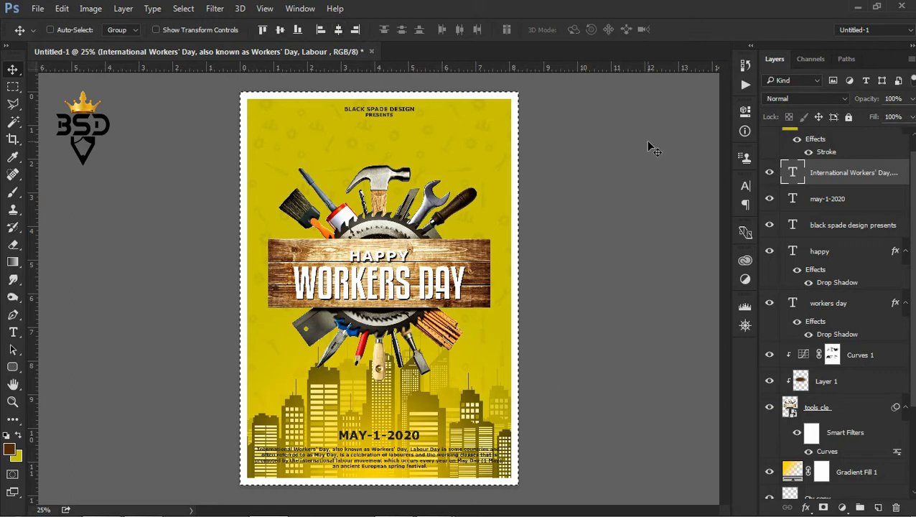
Step: Reduce the drop shadow distance of the "happy" text to 5 px
key(ctrl+plus)
key(ctrl+plus)
key(ctrl+plus)
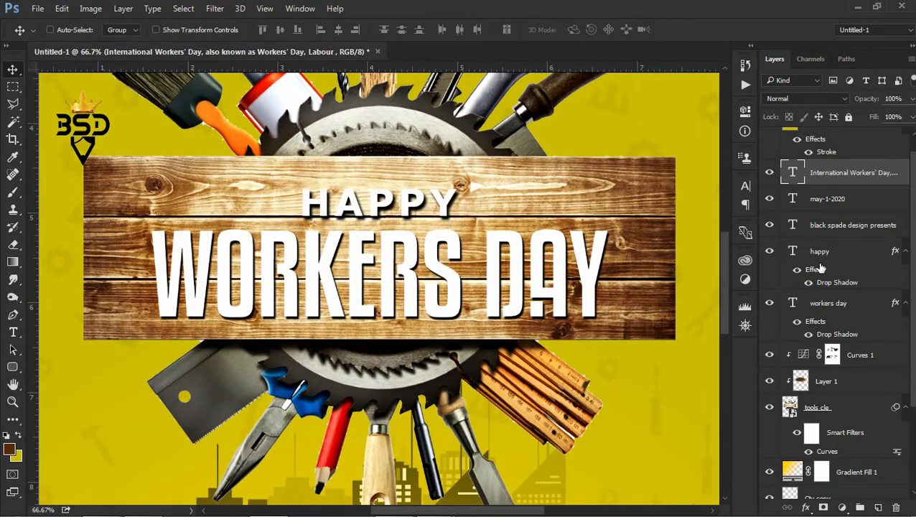
double_click(829, 283)
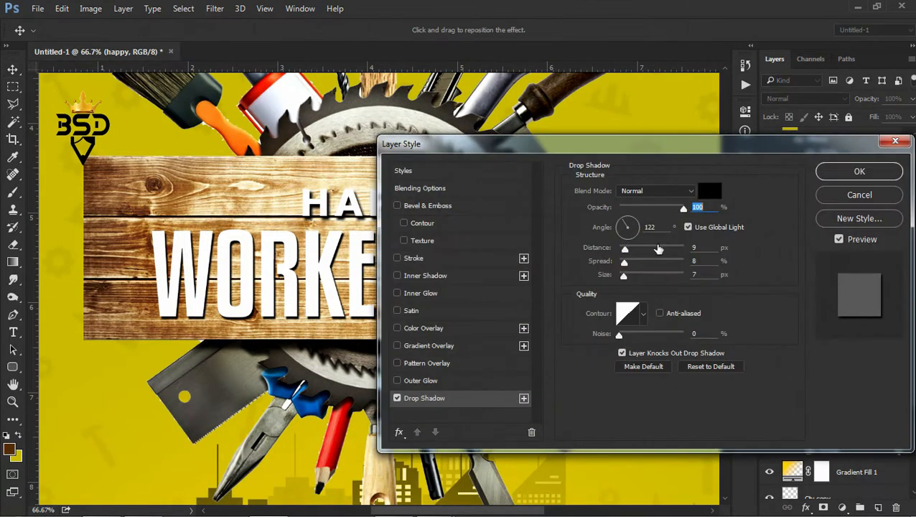
drag(656, 249, 625, 255)
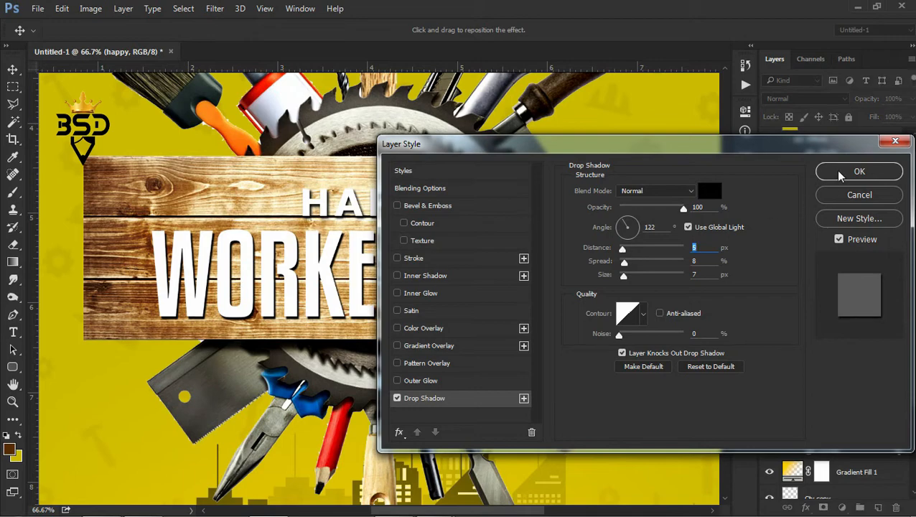
click(859, 171)
key(ctrl+minus)
key(ctrl+minus)
key(ctrl+minus)
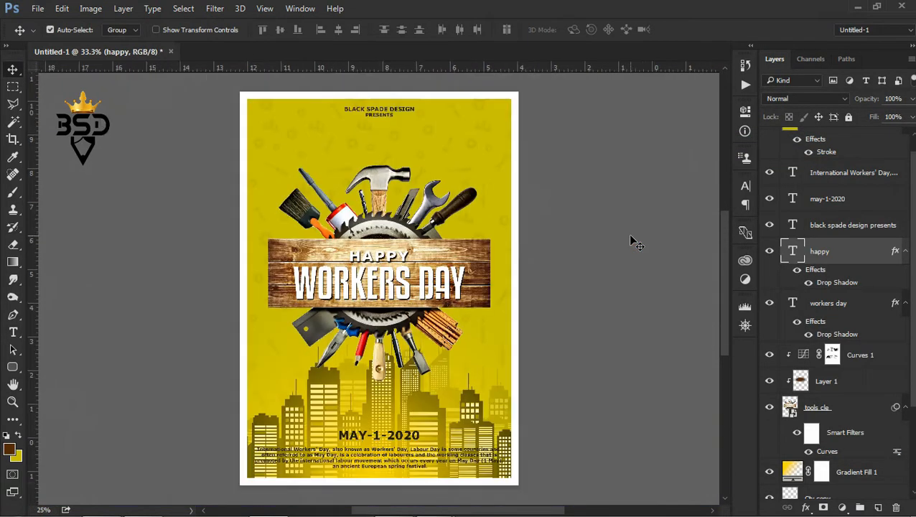
Step: Draw a thin rounded rectangle about 388 by 13 px on the board beside HAPPY and fill it with white (ffffff)
key(ctrl+plus)
key(ctrl+plus)
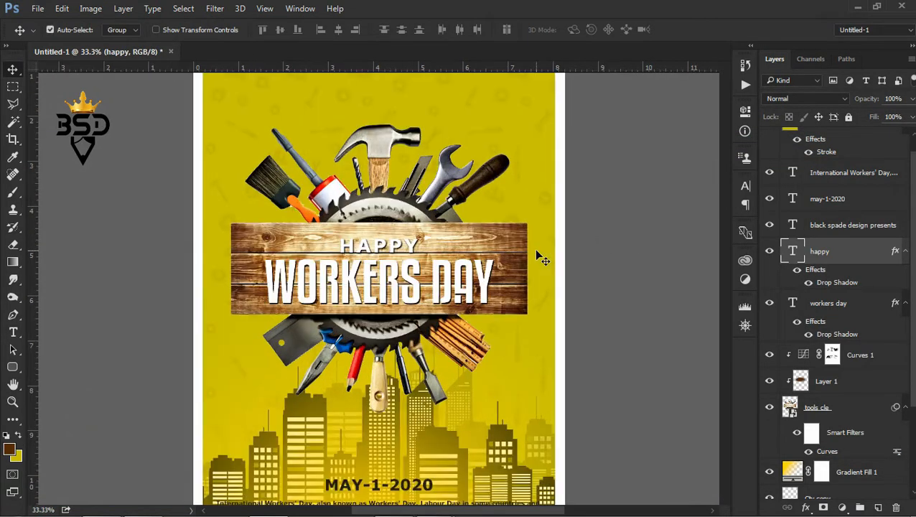
key(u)
drag(176, 230, 314, 230)
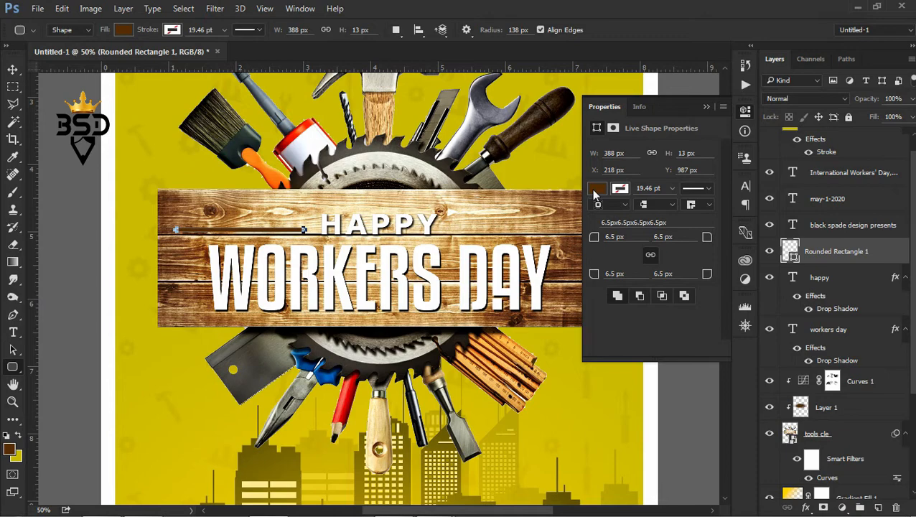
click(706, 106)
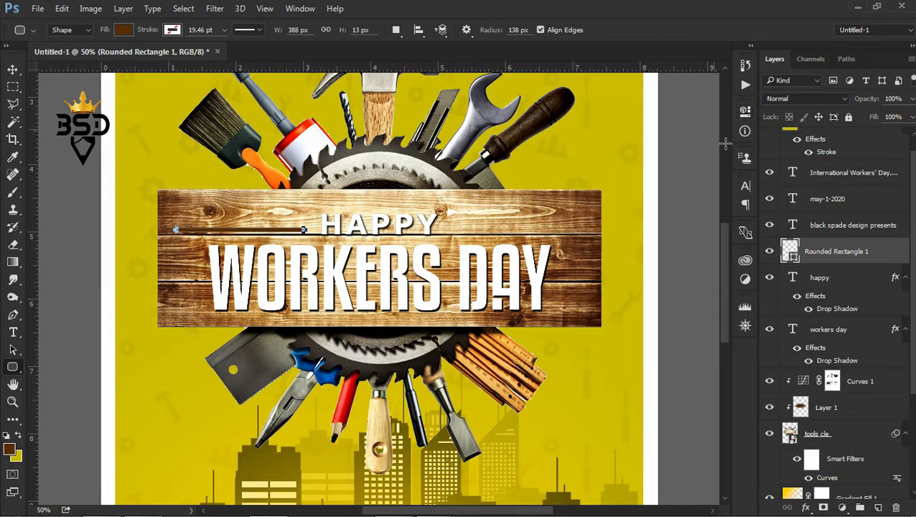
double_click(795, 262)
drag(511, 270, 451, 210)
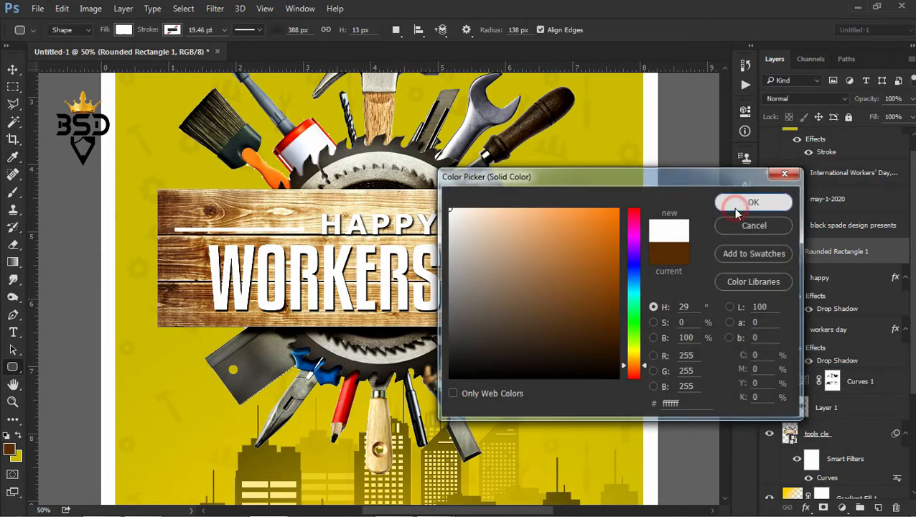
click(736, 208)
Step: Rasterize the white line, place a copy on the other side of HAPPY and merge both lines into one layer
right_click(822, 250)
click(617, 272)
key(v)
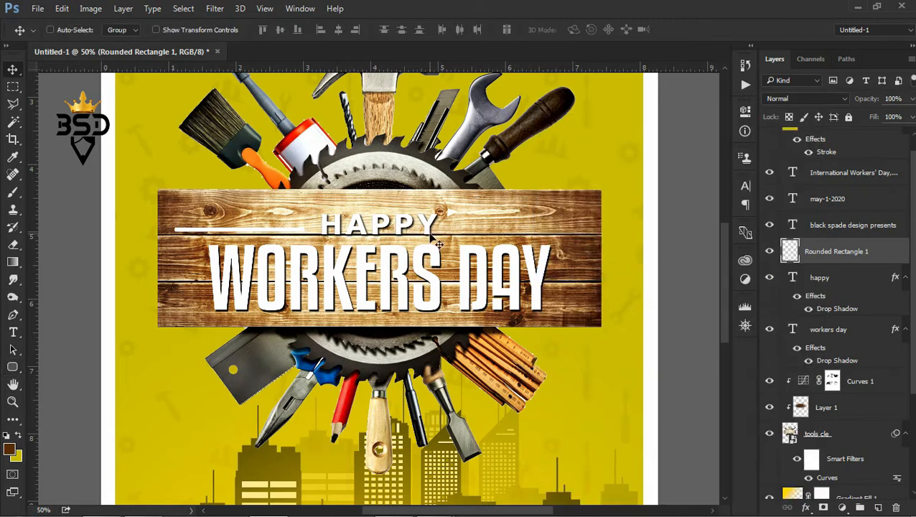
drag(513, 216, 524, 239)
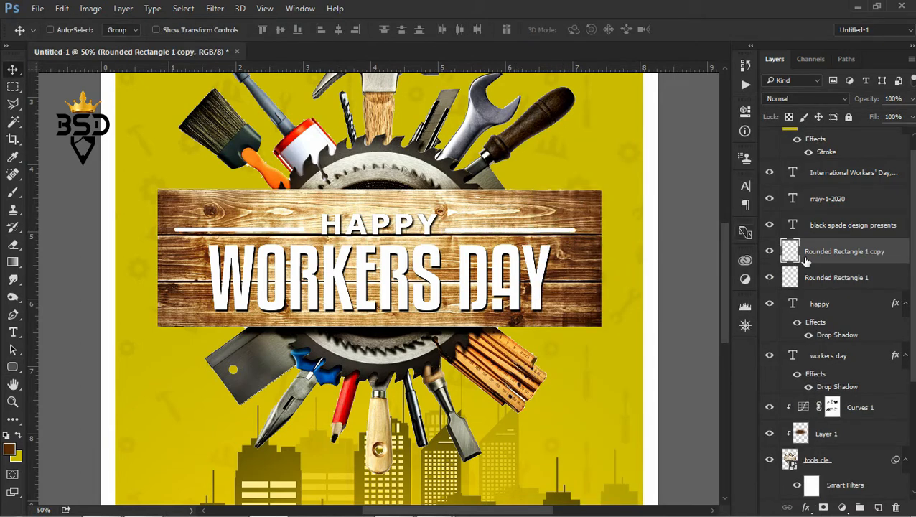
ctrl+click(824, 279)
key(ctrl+e)
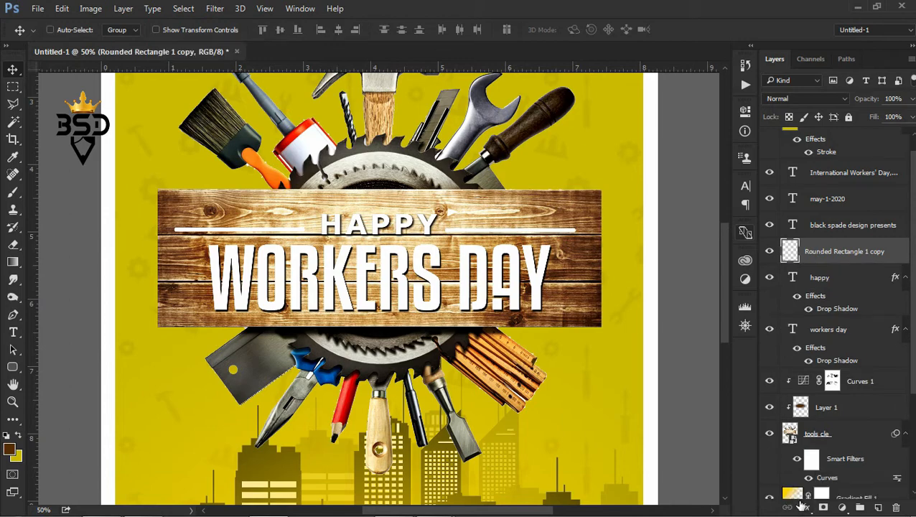
Step: Add a drop shadow to the merged lines with 100% opacity, 5 px distance, 8% spread and 7 px size
click(804, 506)
click(809, 494)
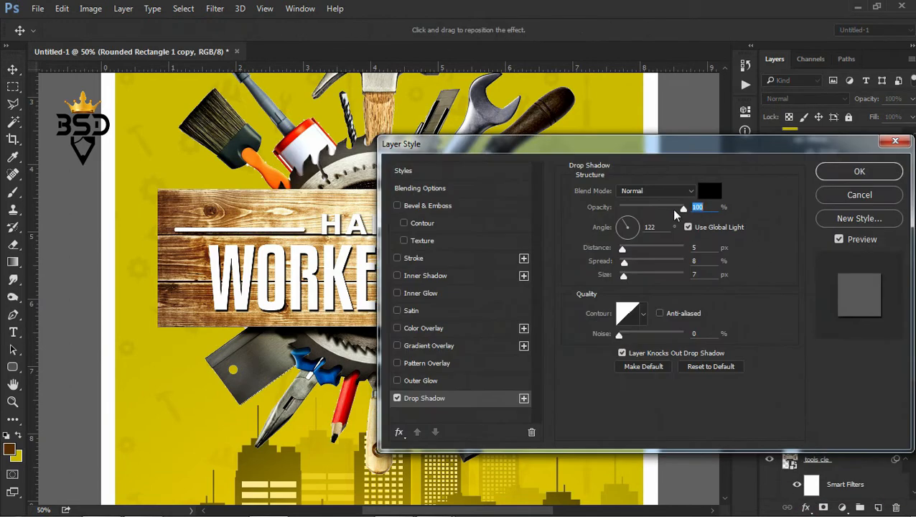
click(853, 173)
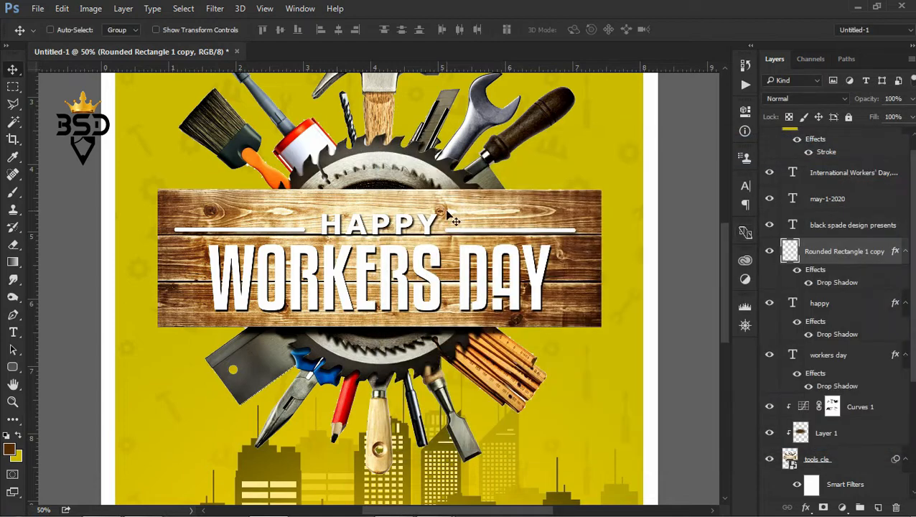
click(12, 86)
drag(302, 211, 448, 281)
key(ctrl+d)
key(ctrl+minus)
key(ctrl+minus)
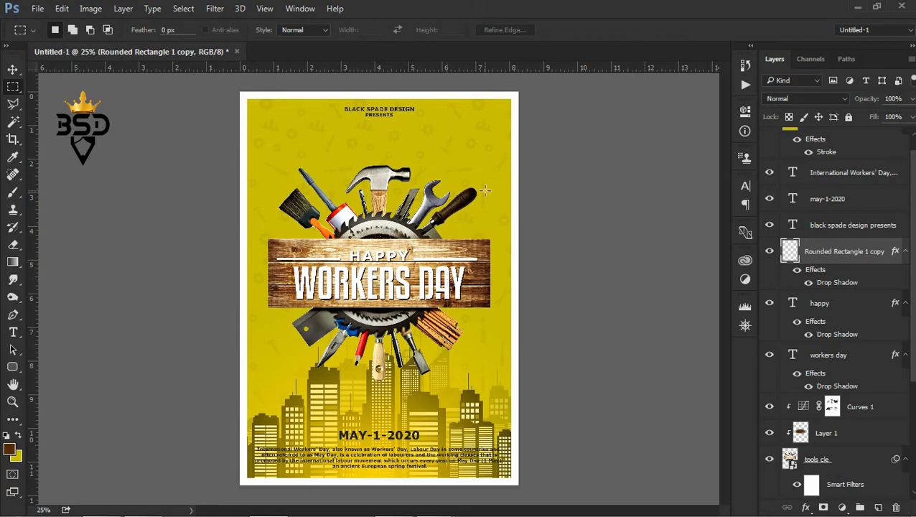
key(v)
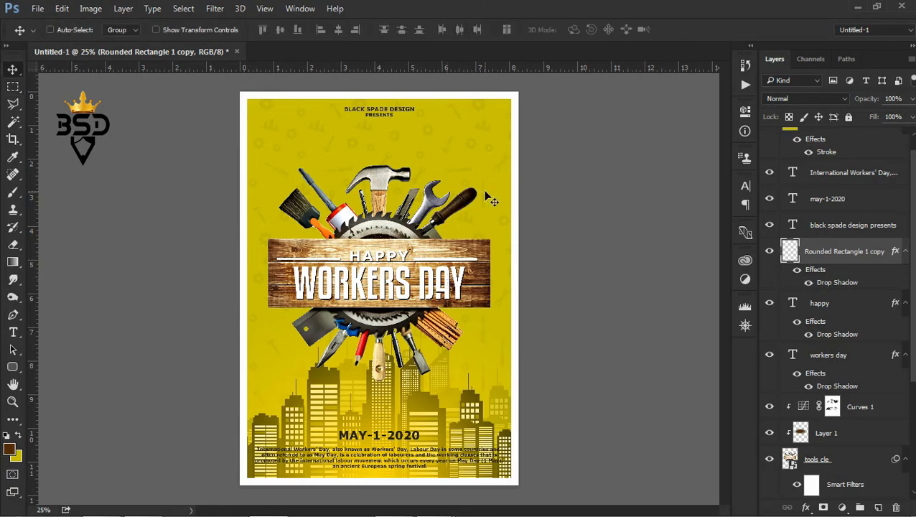